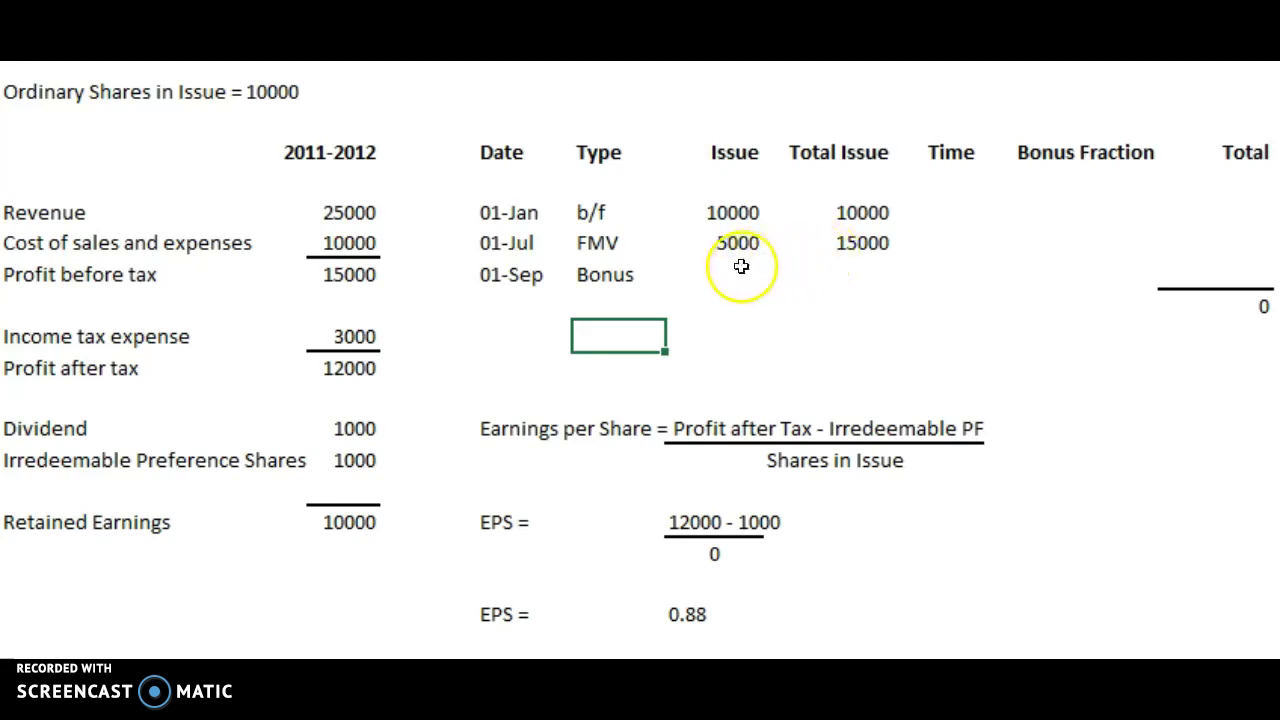
- Note 'Bonus 1 for 5' and enter the 01-Sep bonus issue as =+H10/5, giving 3000
{"action": "type", "text": "Bo"}
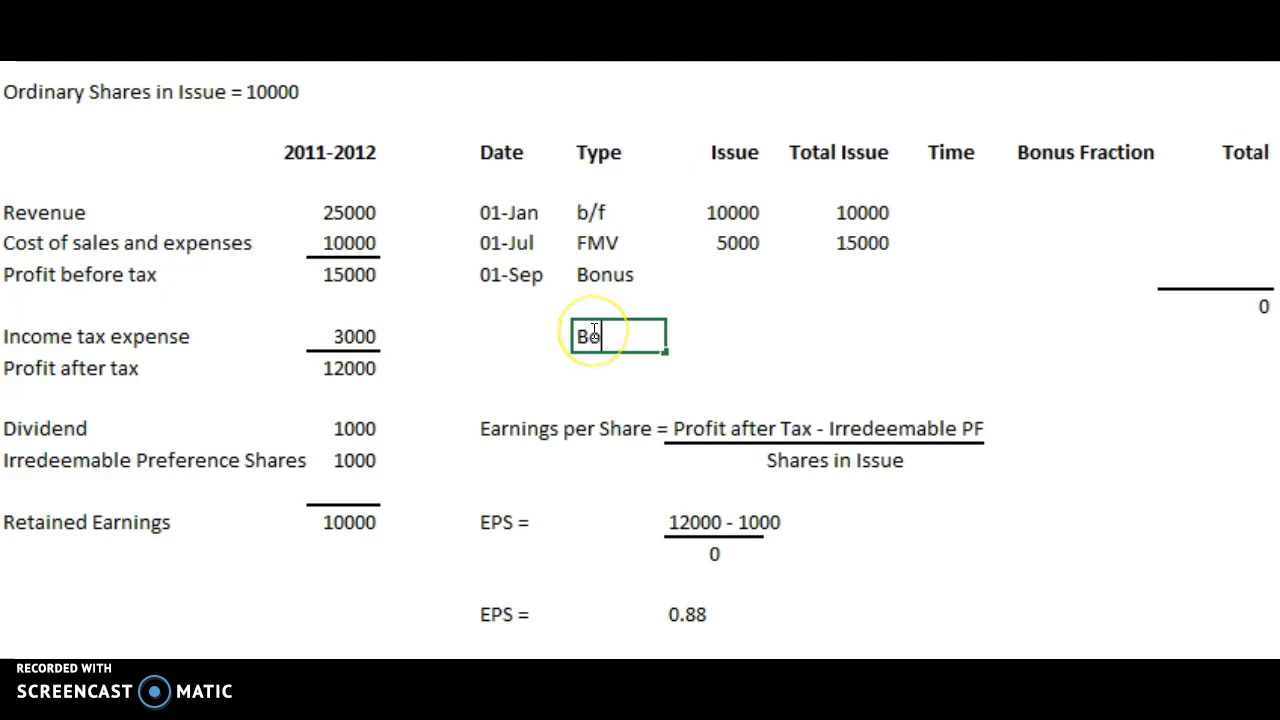
{"action": "type", "text": "nus 1 for"}
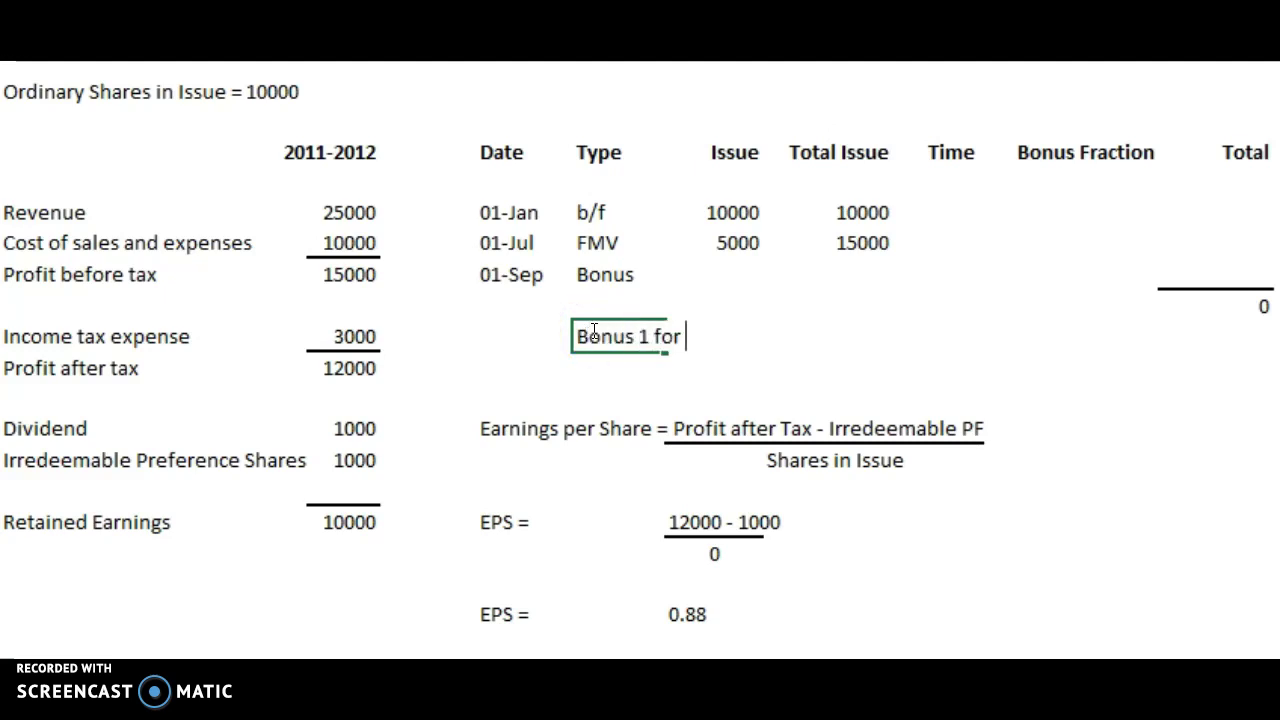
{"action": "type", "text": " 5"}
{"action": "key", "text": "Return"}
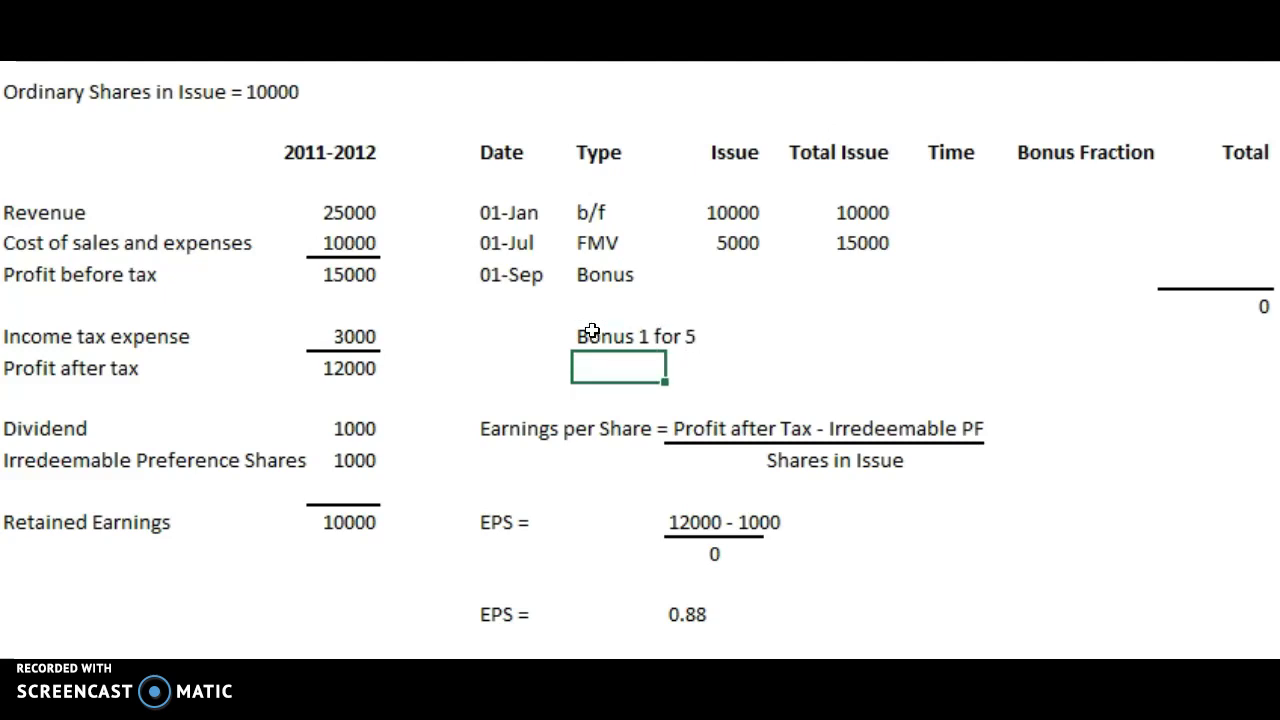
{"action": "left_click", "coordinate": [722, 274]}
{"action": "type", "text": "+"}
{"action": "left_click", "coordinate": [840, 245]}
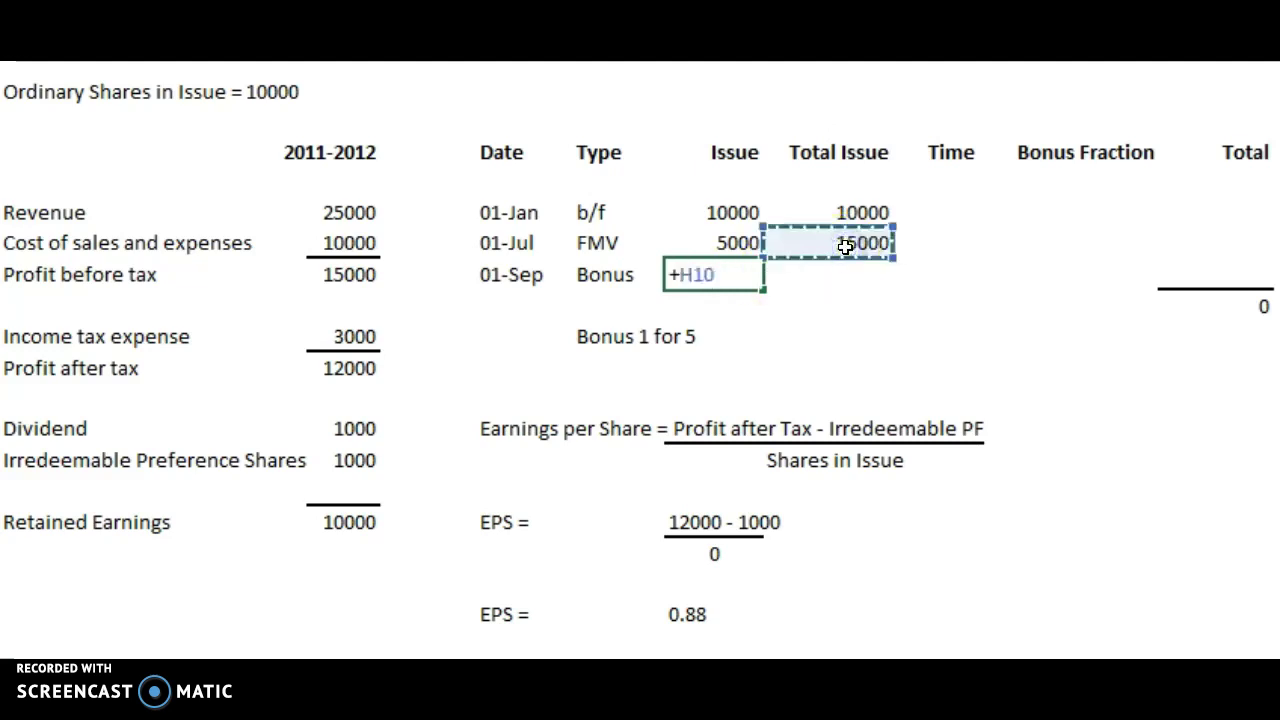
{"action": "type", "text": "/ 5"}
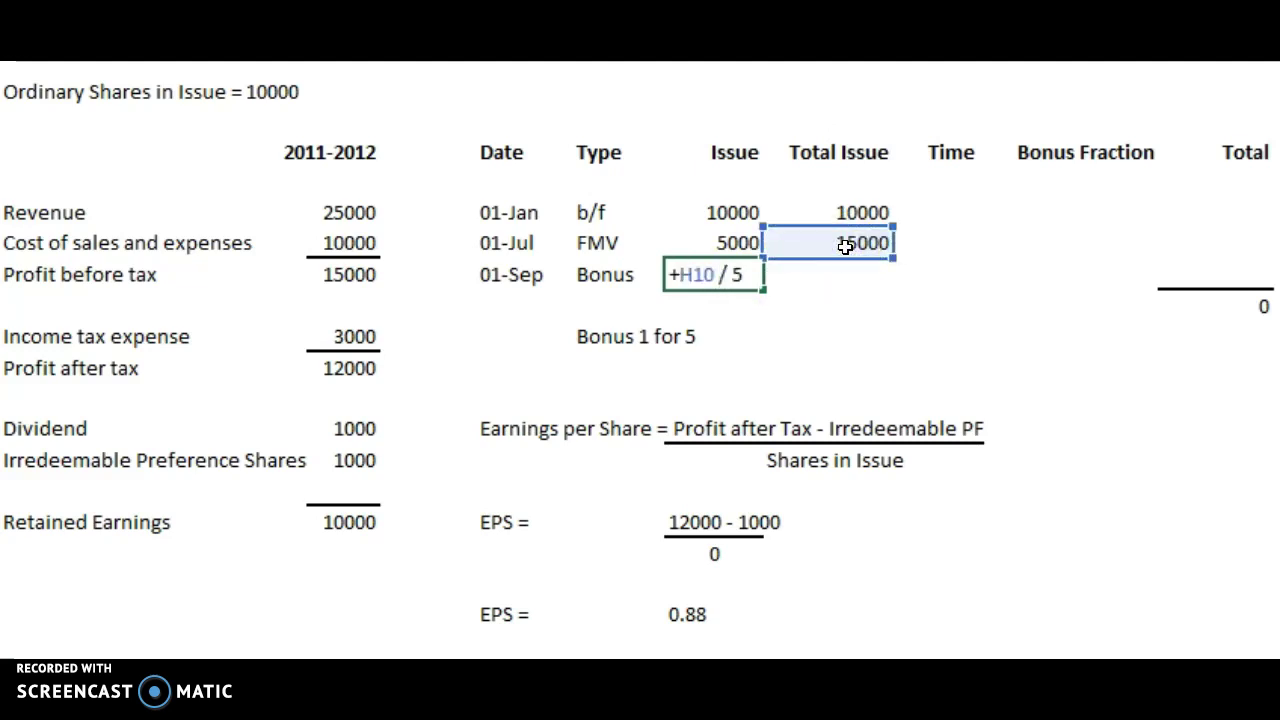
{"action": "key", "text": "Return"}
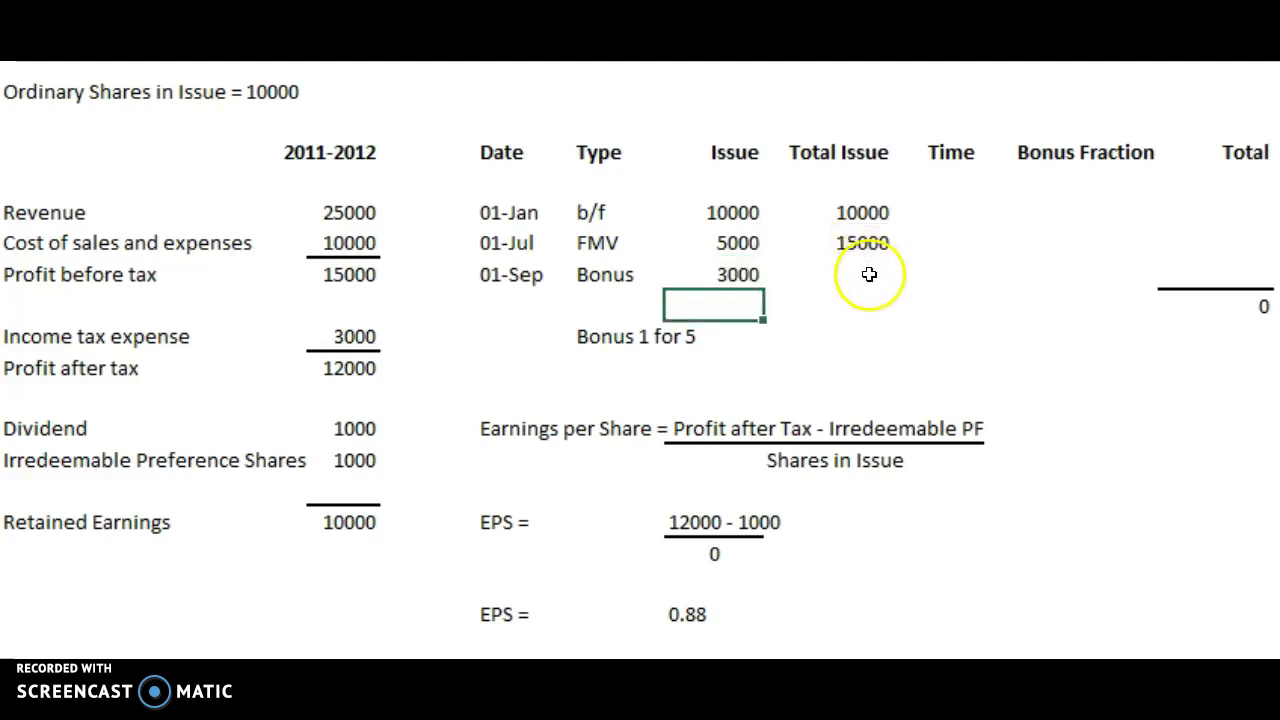
- Compute the 01-Sep Total Issue as =+G11+H10, giving 18000
{"action": "double_click", "coordinate": [866, 274]}
{"action": "type", "text": "+"}
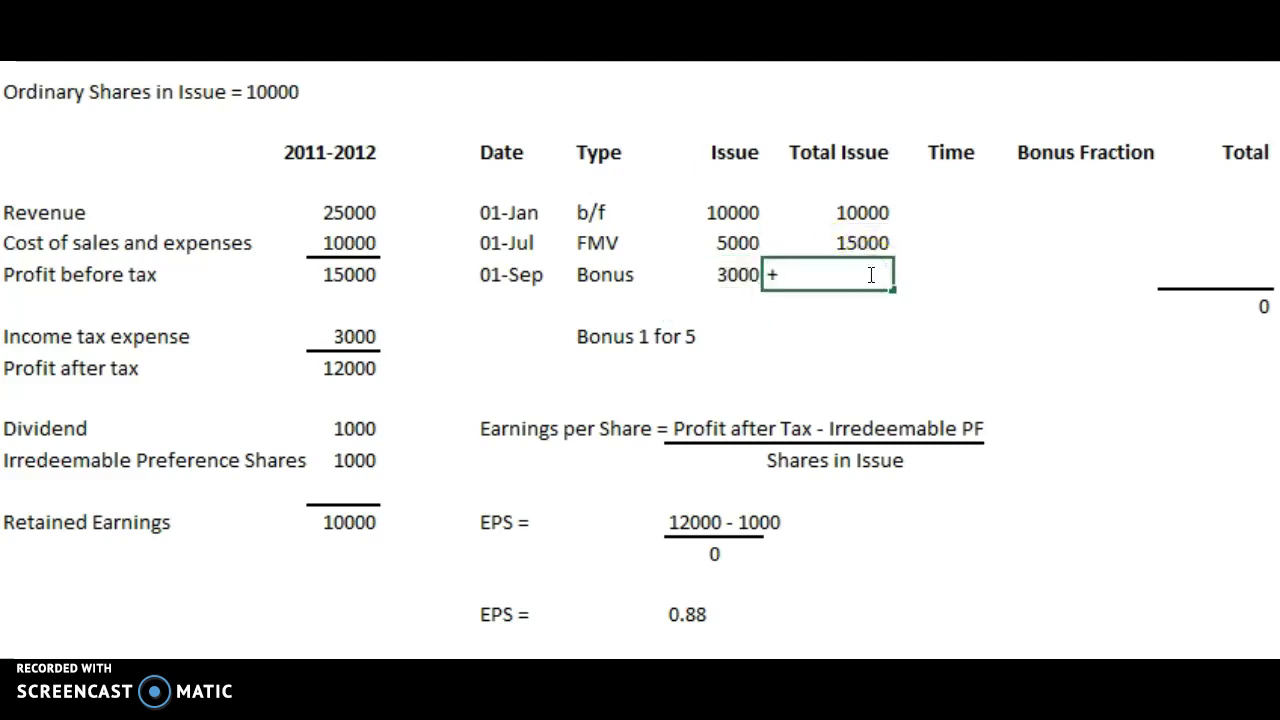
{"action": "key", "text": "Up"}
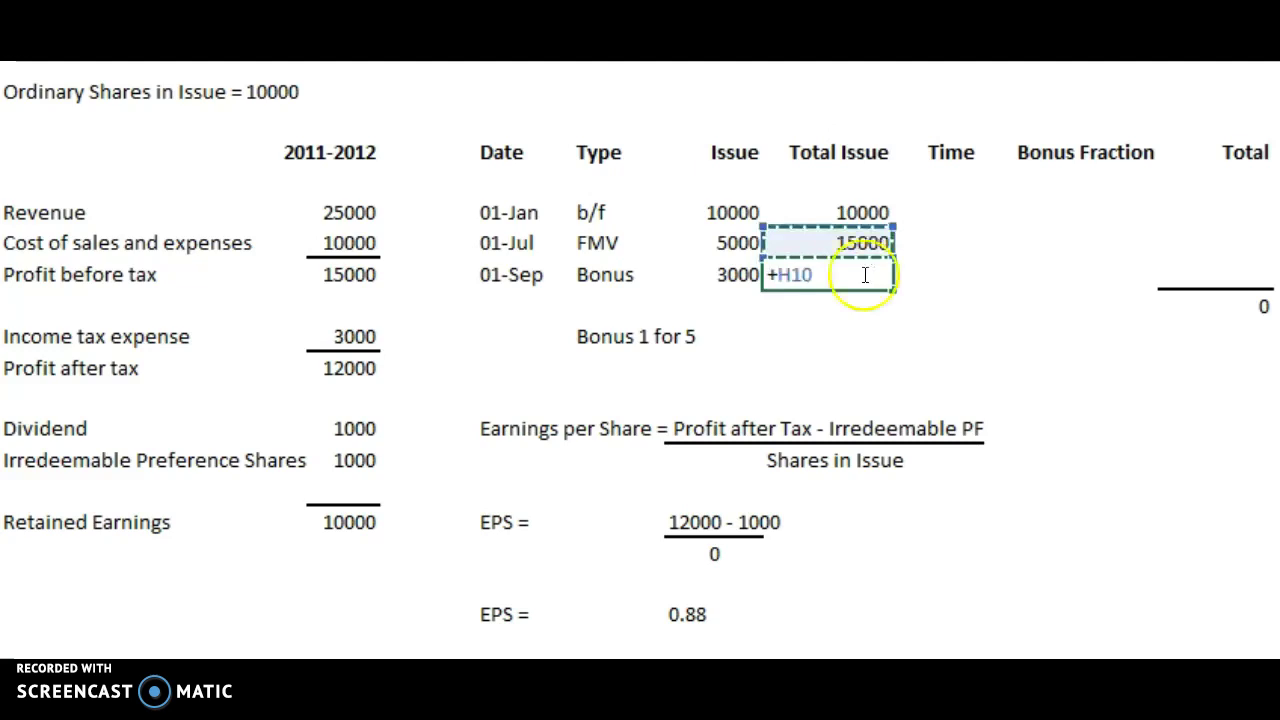
{"action": "left_click", "coordinate": [717, 270]}
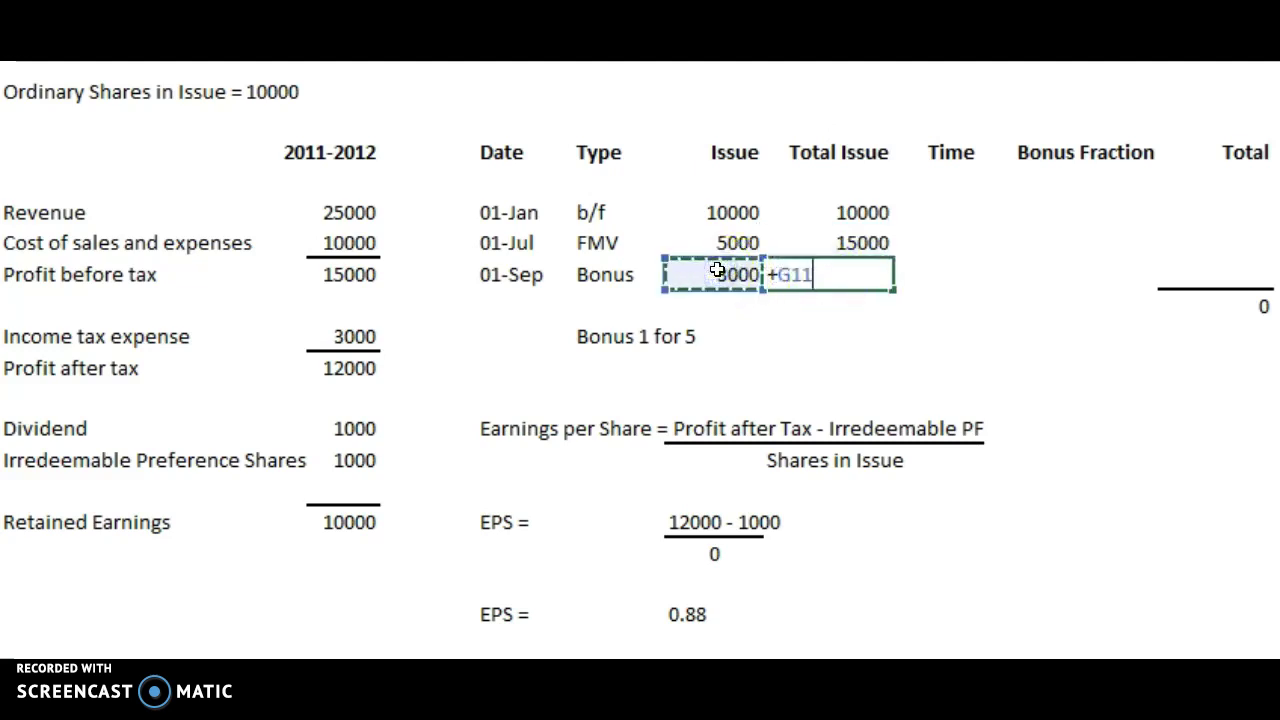
{"action": "type", "text": "+"}
{"action": "left_click", "coordinate": [838, 242]}
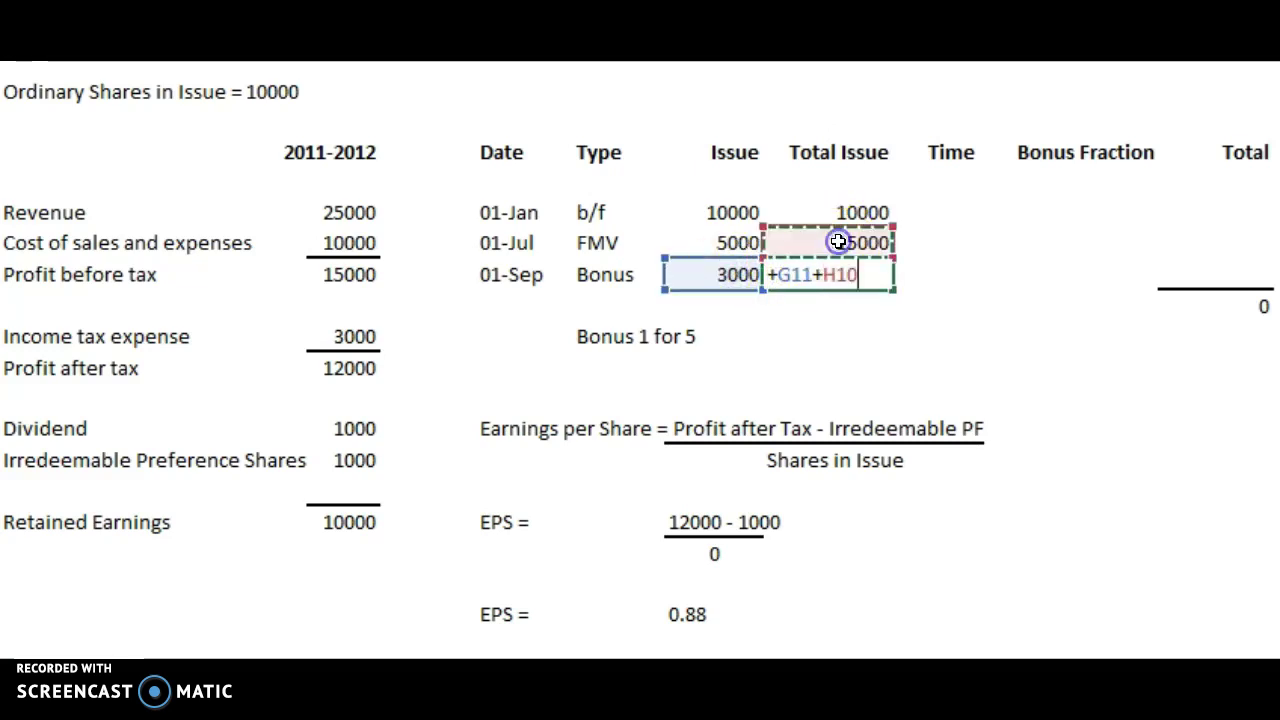
{"action": "key", "text": "Return"}
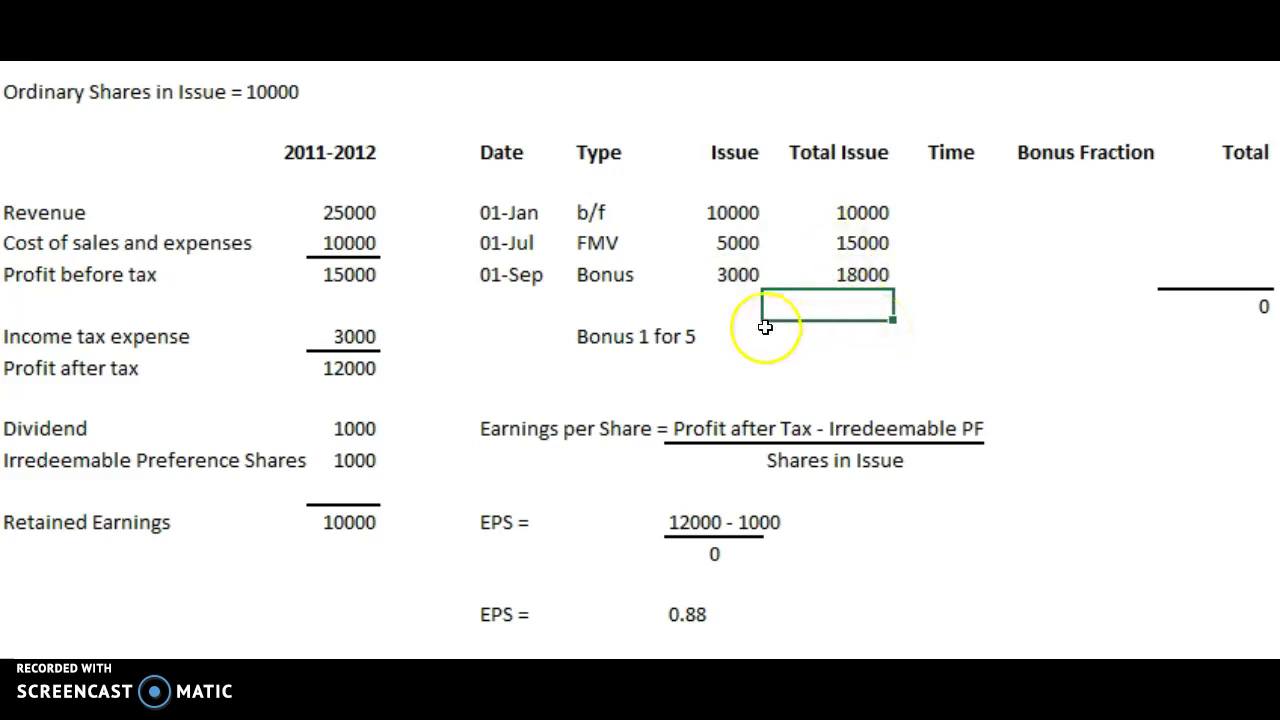
{"action": "left_click", "coordinate": [960, 206]}
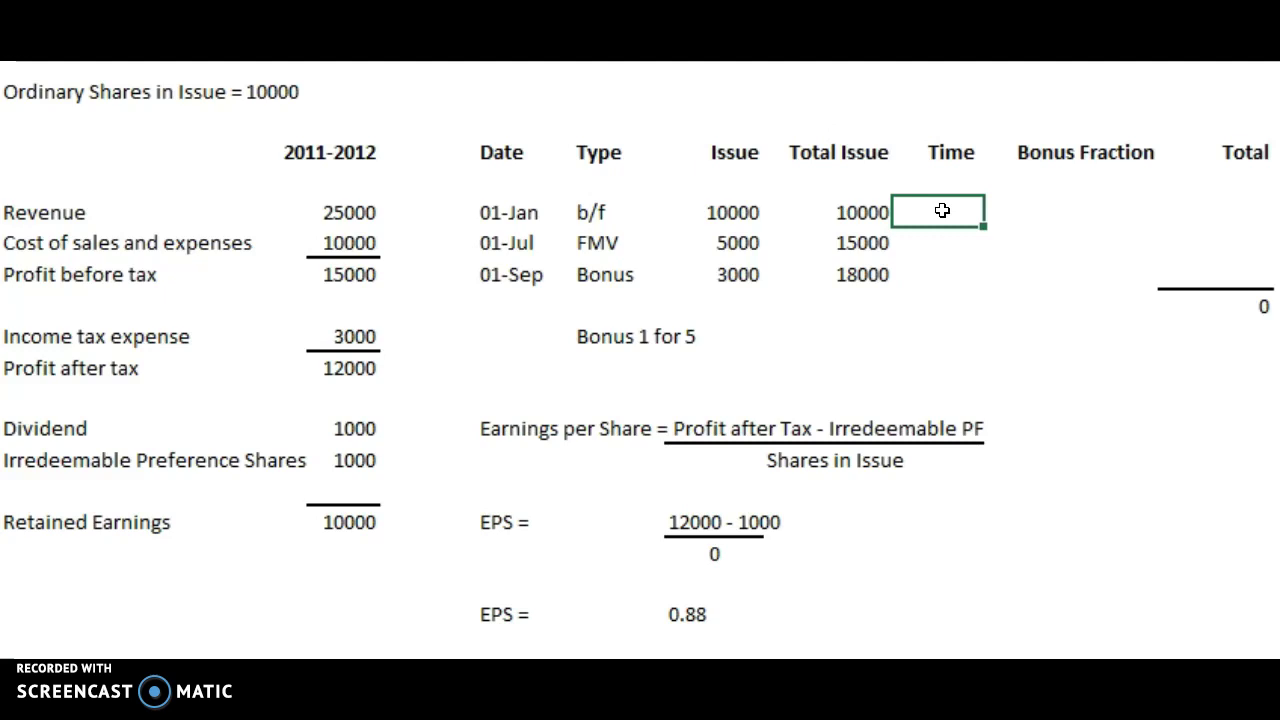
- Enter 6/12, 2/12 and 4/12 as Time fractions for 01-Jan, 01-Jul and 01-Sep, right-aligned
{"action": "type", "text": "'6/12"}
{"action": "key", "text": "Return"}
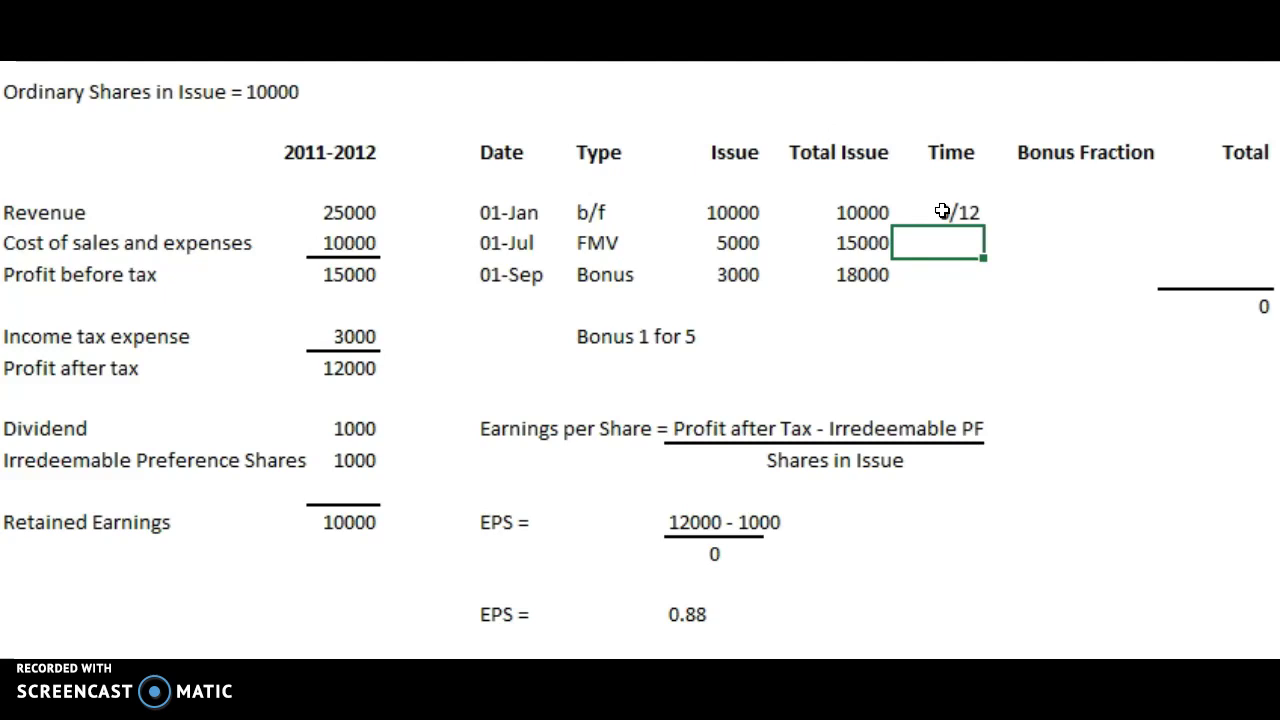
{"action": "left_click", "coordinate": [937, 233]}
{"action": "type", "text": "'2"}
{"action": "type", "text": "/12"}
{"action": "key", "text": "Return"}
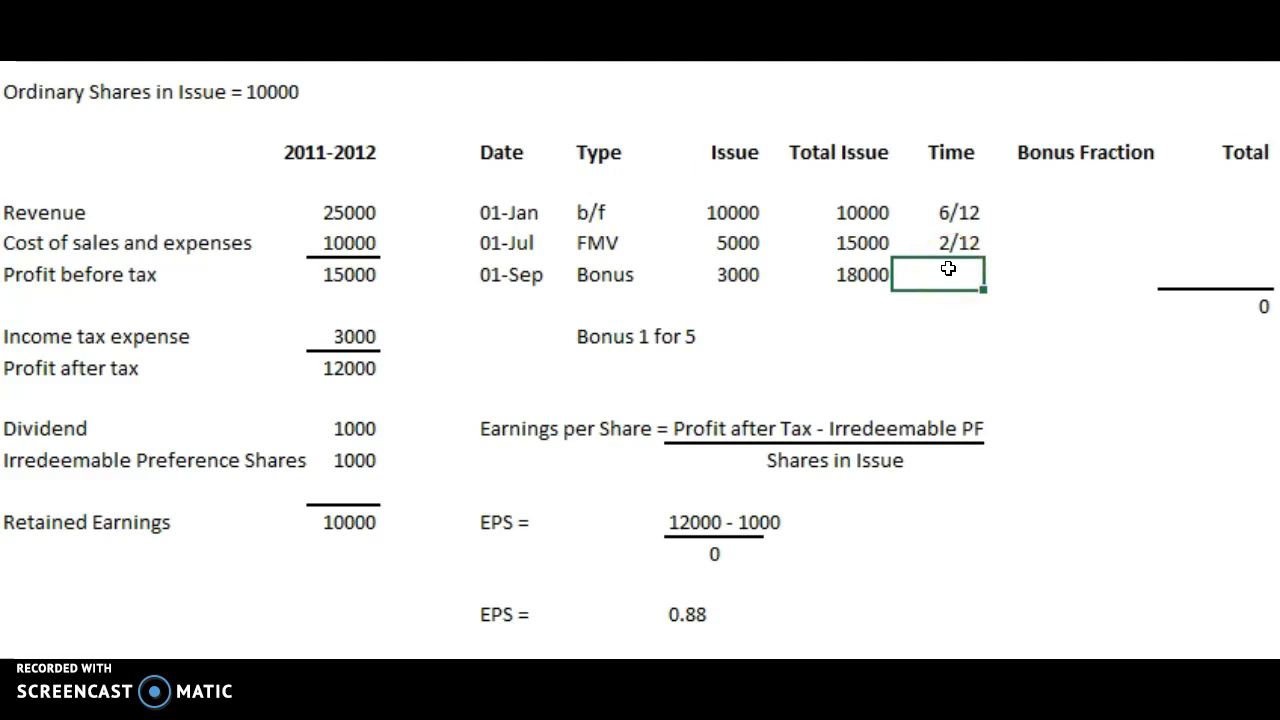
{"action": "type", "text": "4/12"}
{"action": "key", "text": "Return"}
{"action": "left_click", "coordinate": [948, 268]}
{"action": "key", "text": "ctrl+Return"}
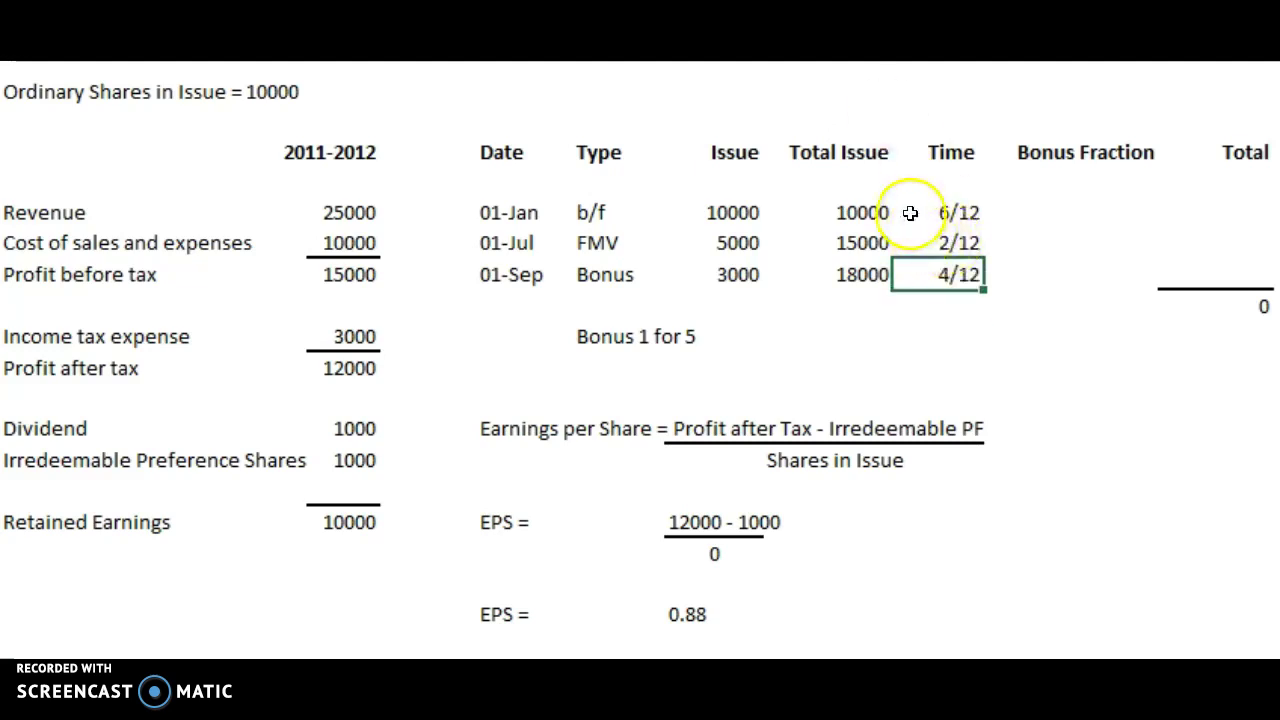
{"action": "left_click", "coordinate": [960, 305]}
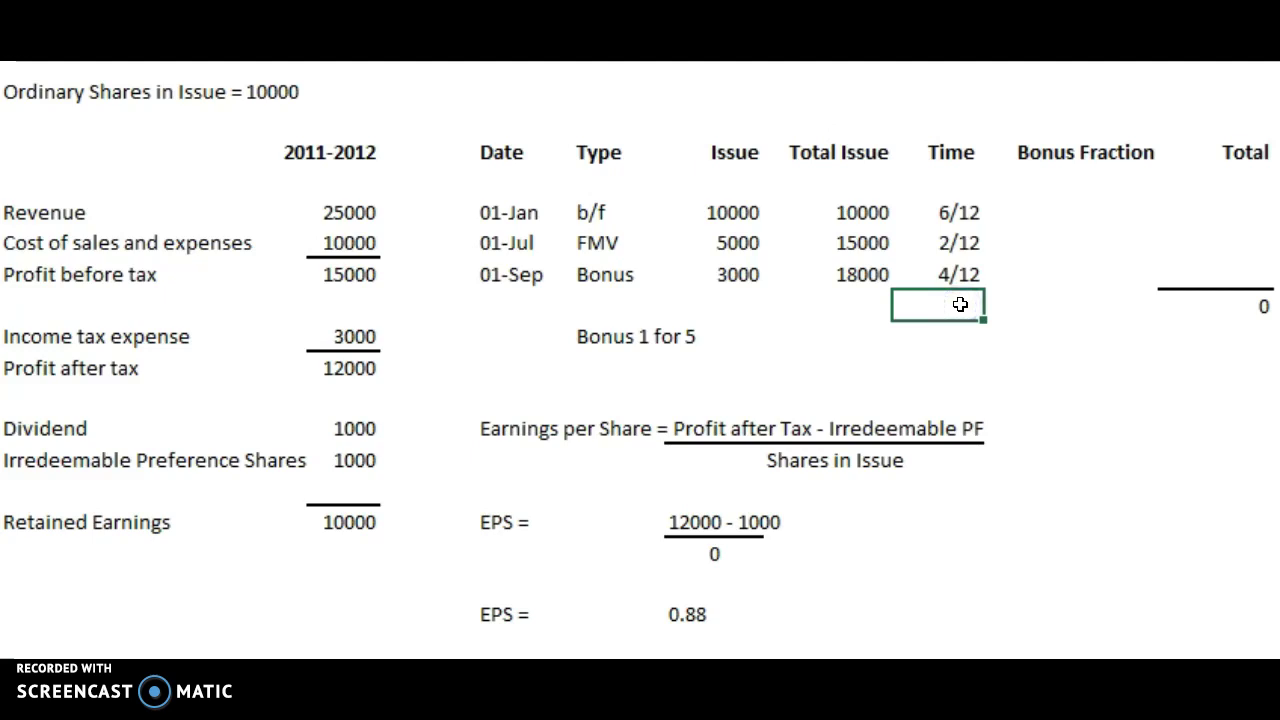
{"action": "left_click", "coordinate": [1081, 276]}
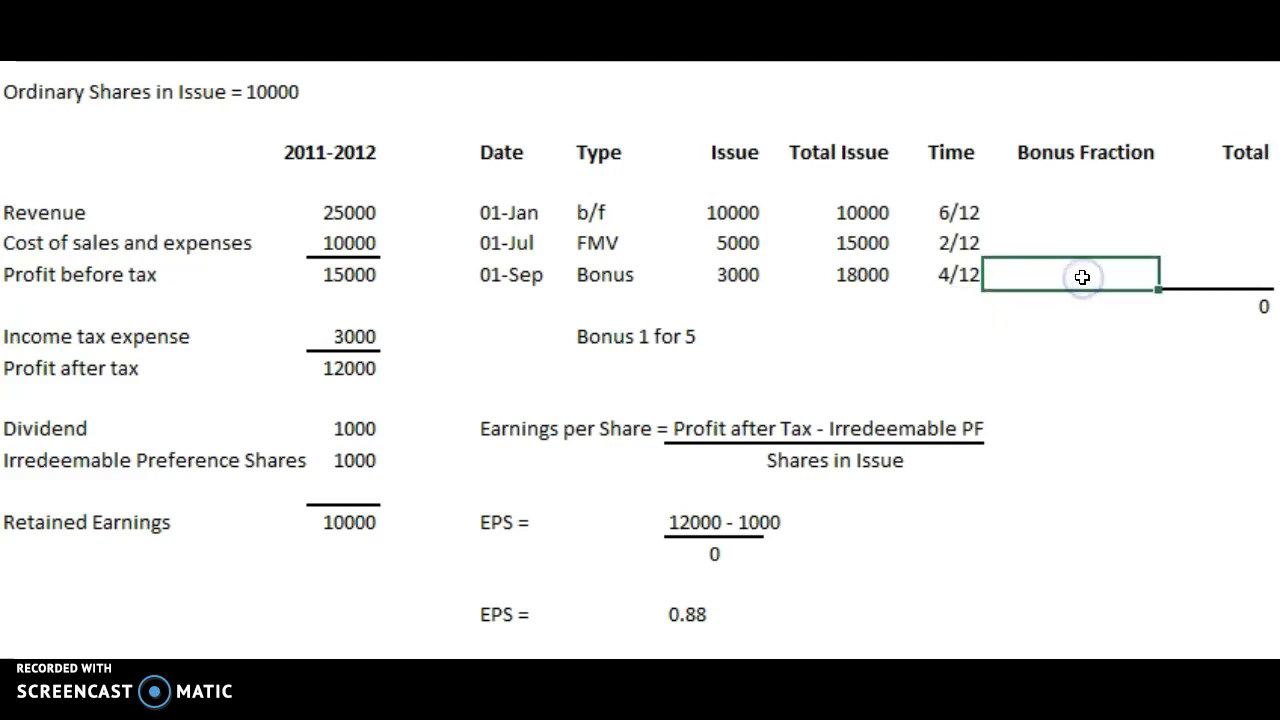
{"action": "key", "text": "Left"}
{"action": "key", "text": "Left"}
{"action": "key", "text": "Left"}
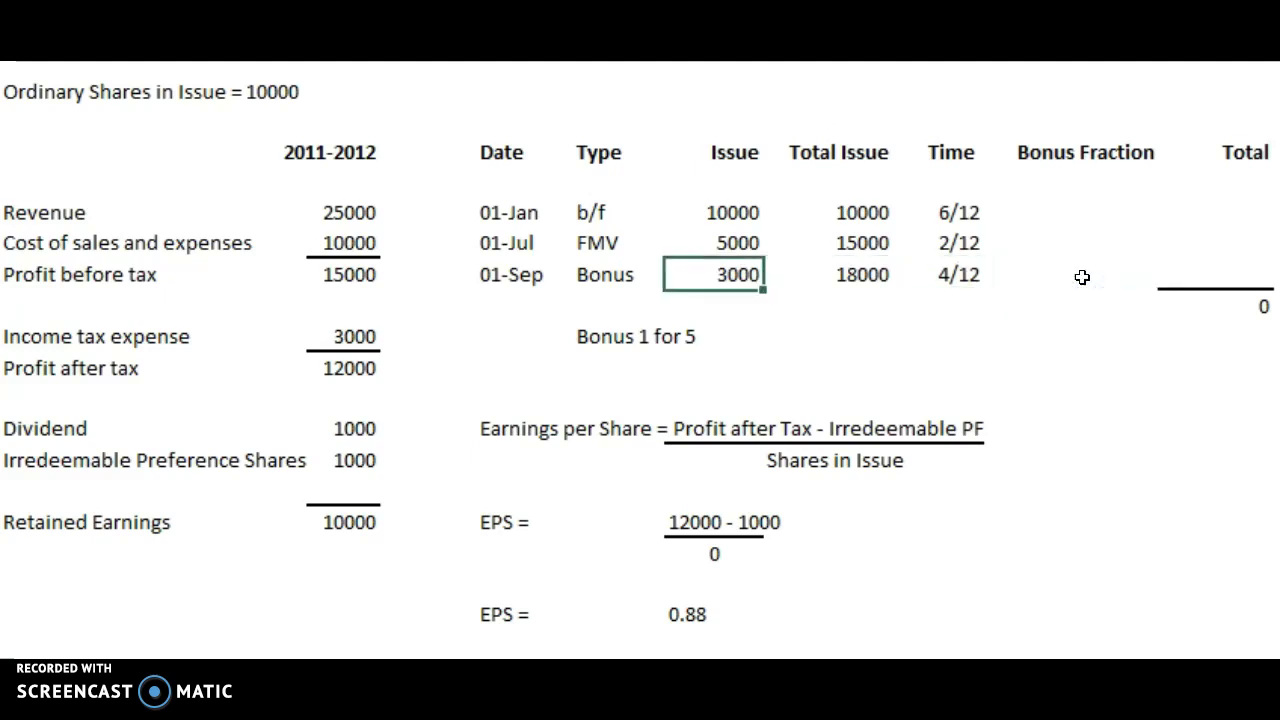
{"action": "key", "text": "Left"}
{"action": "key", "text": "Down"}
{"action": "key", "text": "Down"}
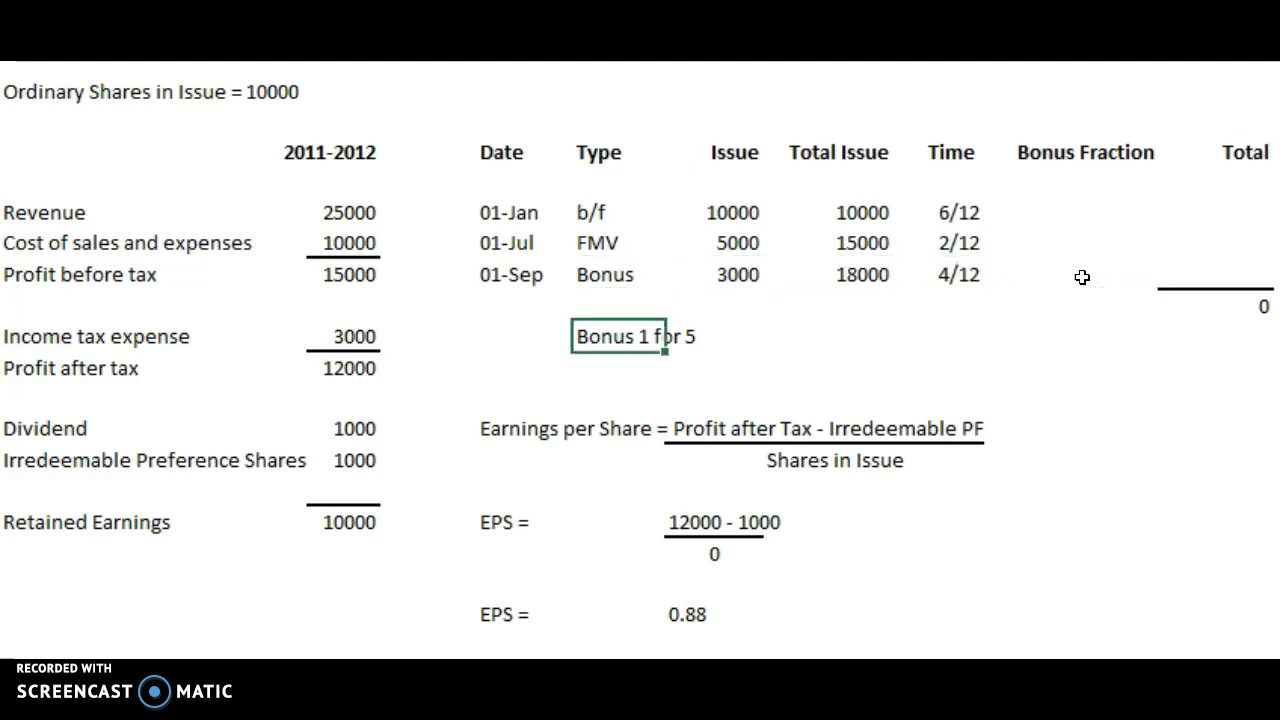
{"action": "left_click", "coordinate": [831, 337]}
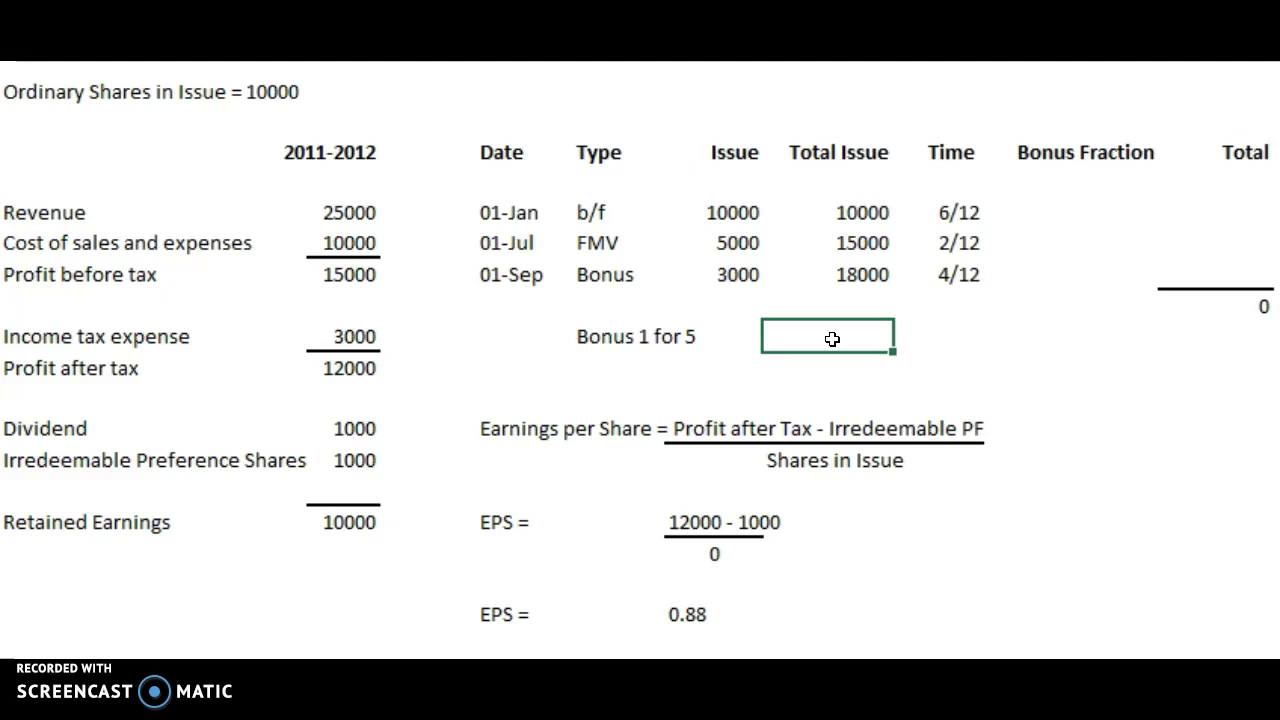
{"action": "left_click_drag", "start_coordinate": [1249, 213], "coordinate": [1242, 292]}
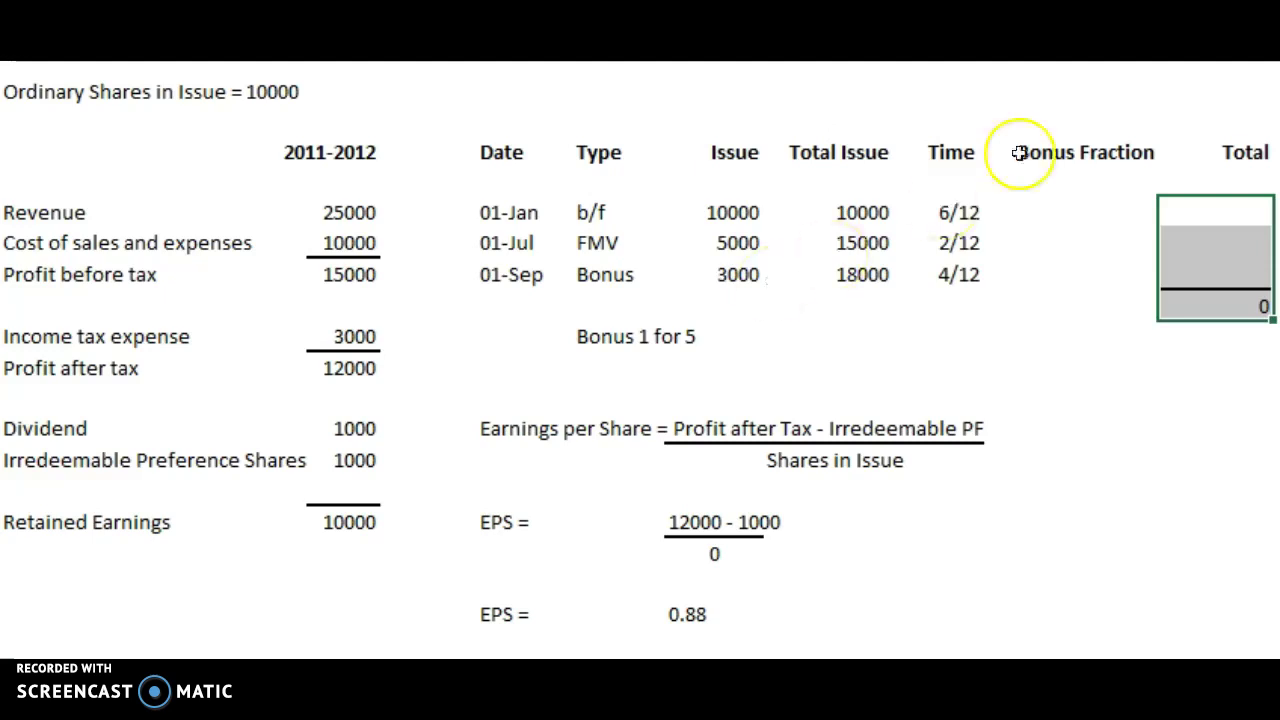
{"action": "left_click", "coordinate": [1068, 133]}
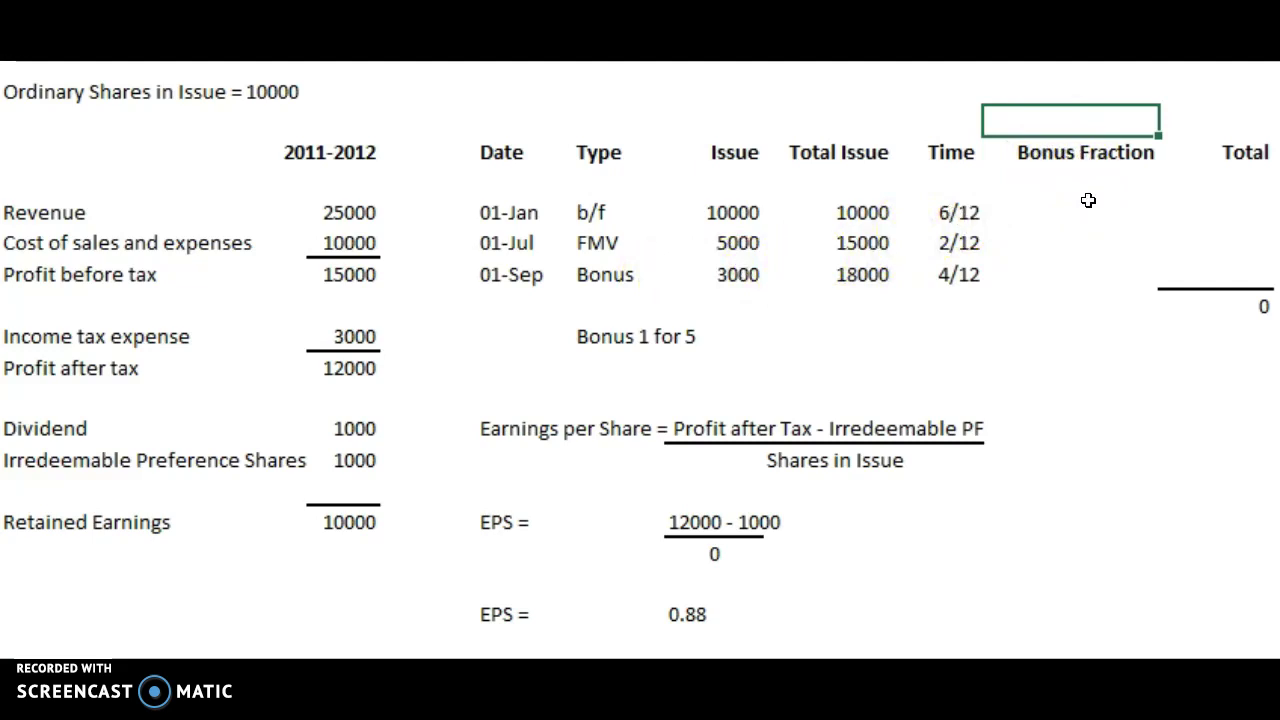
- Add a right-aligned 'post / pre' label above the Bonus Fraction heading
{"action": "type", "text": "post /"}
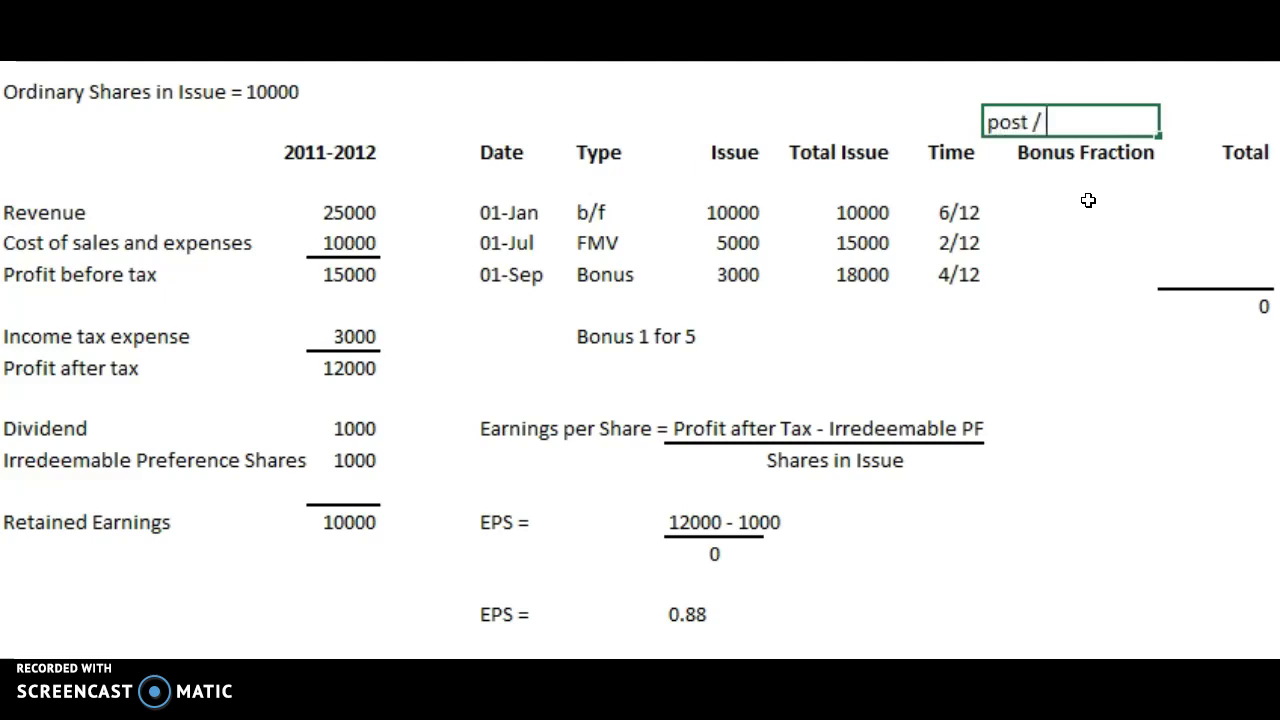
{"action": "type", "text": "pre"}
{"action": "key", "text": "Return"}
{"action": "key", "text": "Up"}
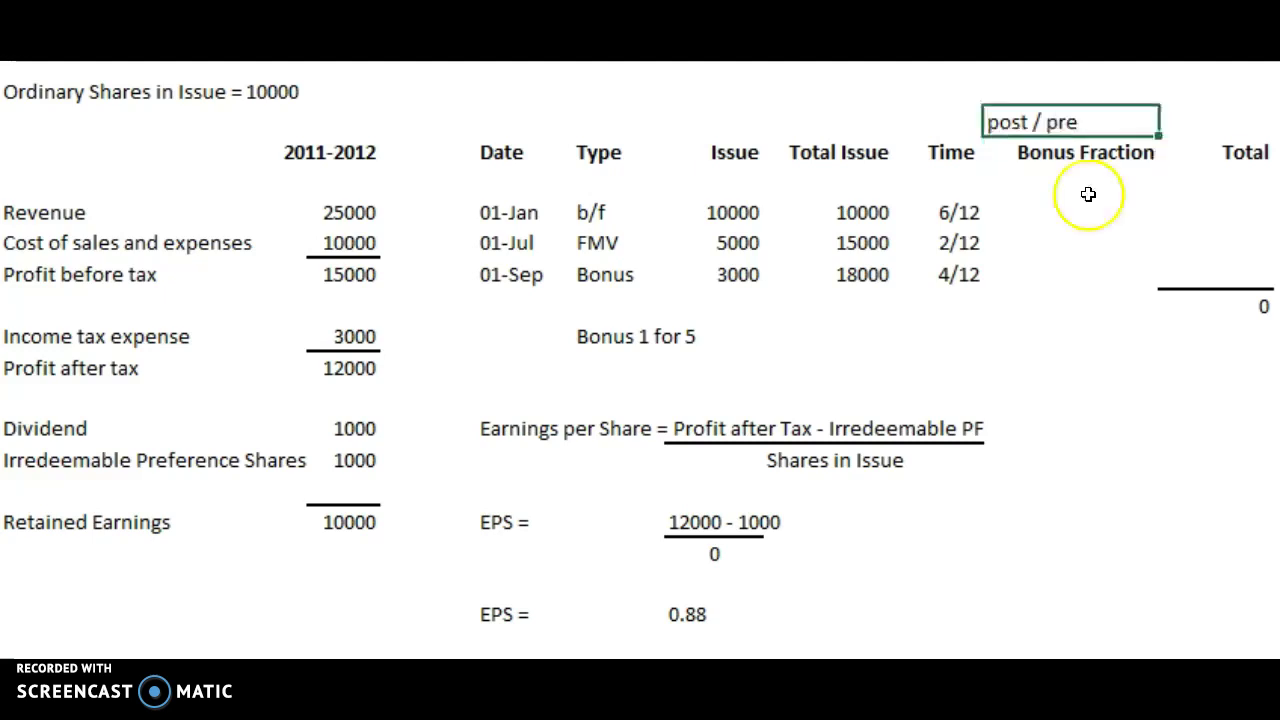
{"action": "key", "text": "alt+h"}
{"action": "key", "text": "a"}
{"action": "key", "text": "r"}
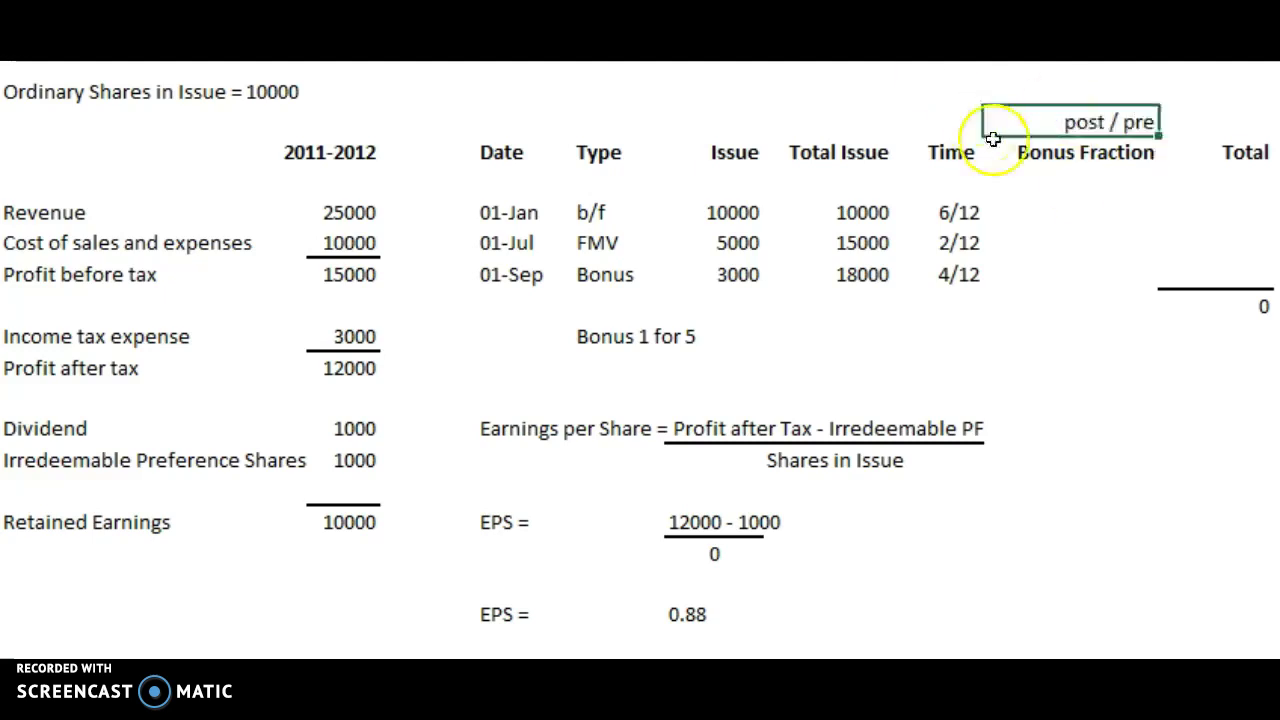
{"action": "left_click", "coordinate": [1070, 231]}
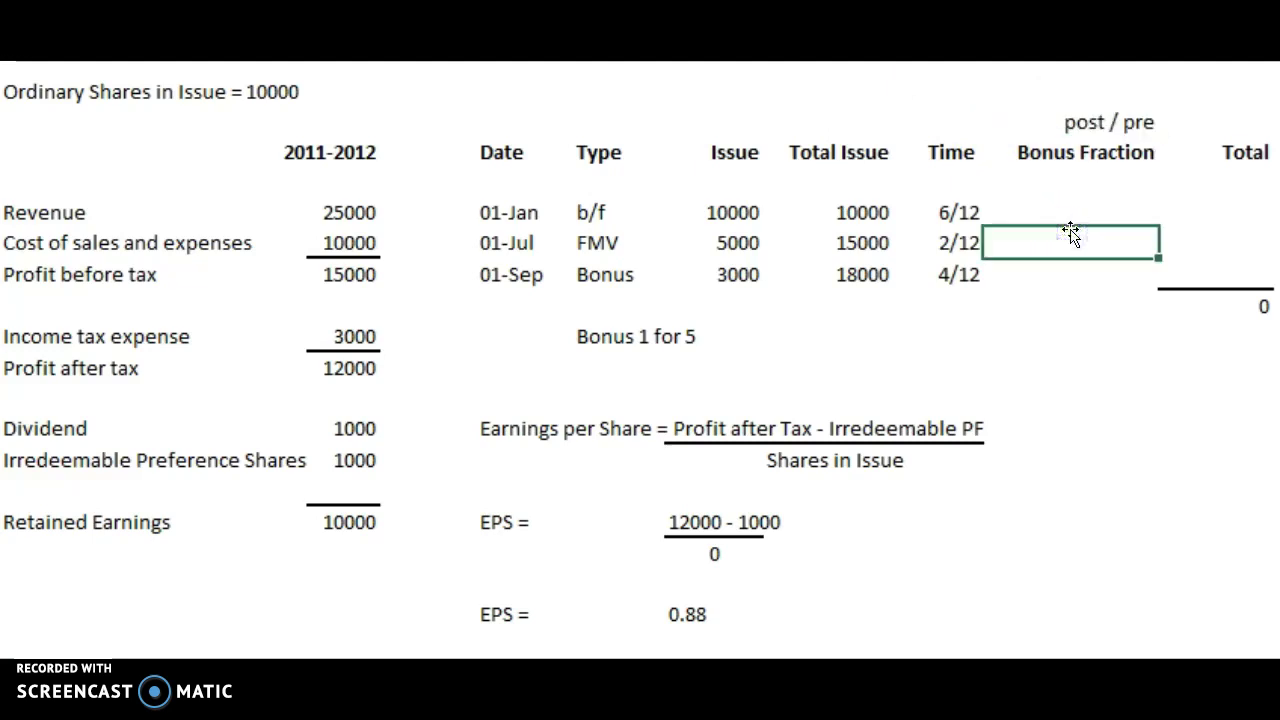
{"action": "key", "text": "Down"}
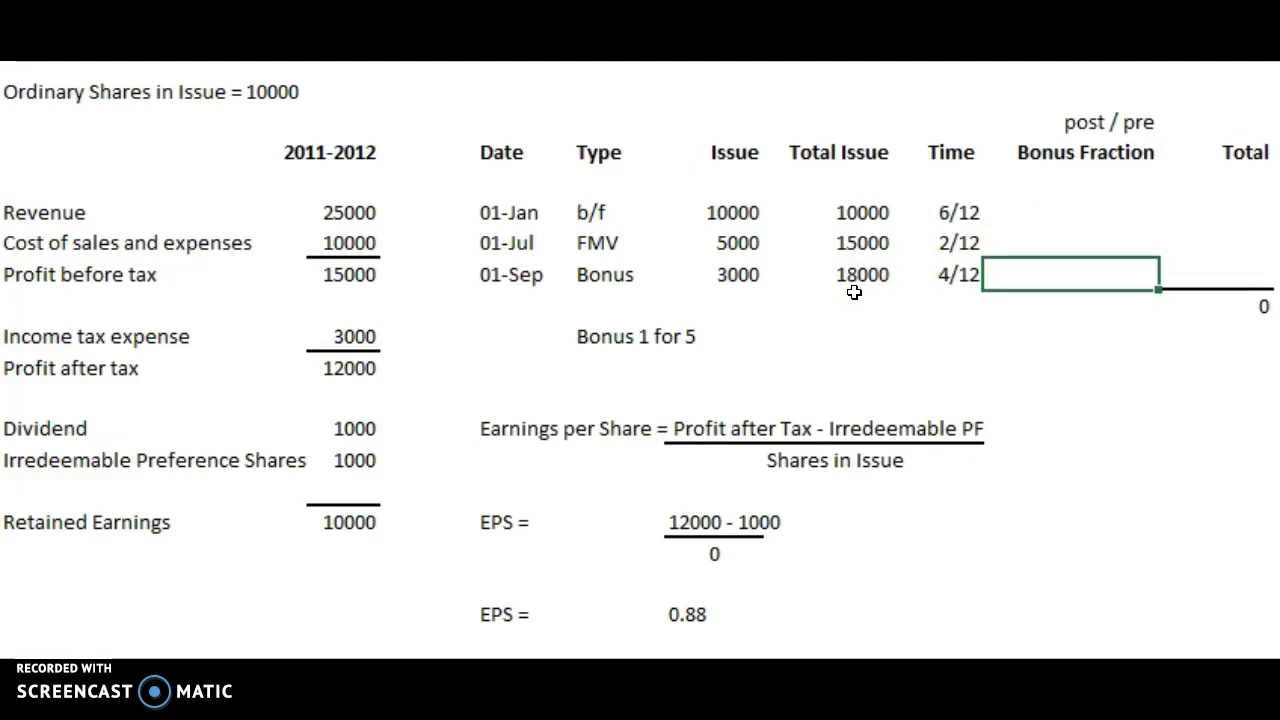
- Enter 18 / 15 as the 01-Jan bonus fraction
{"action": "left_click", "coordinate": [832, 252]}
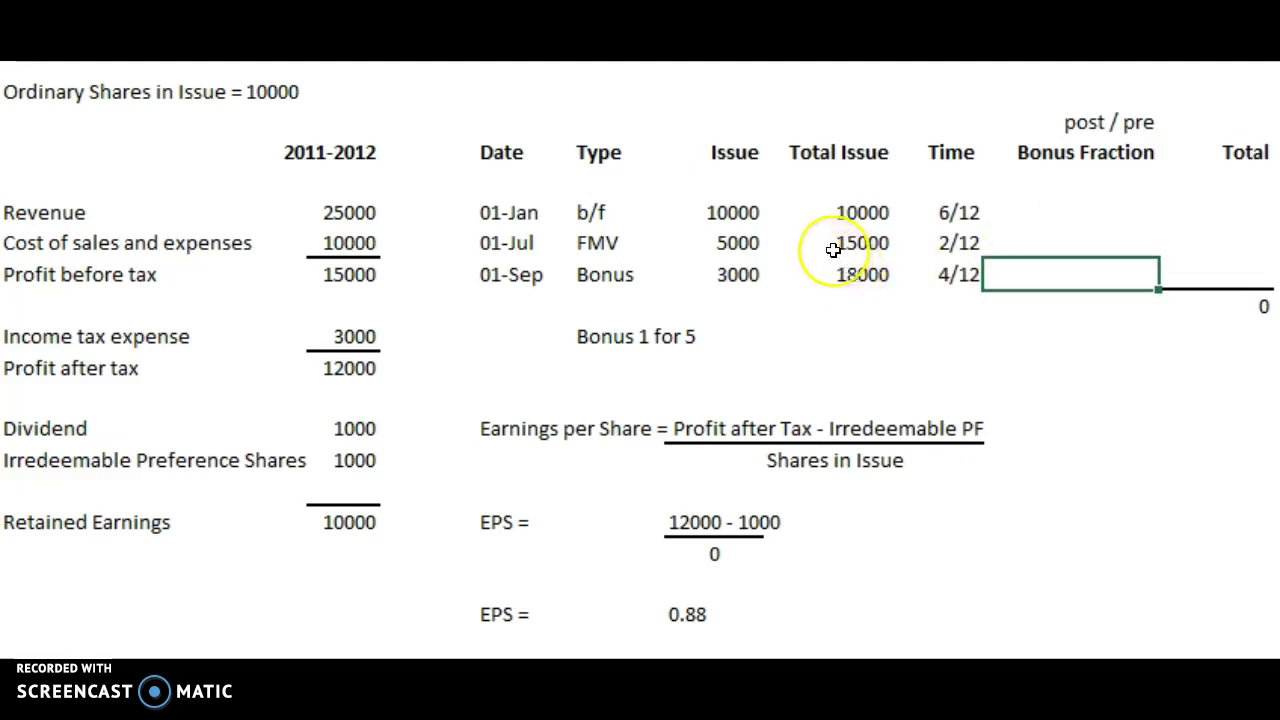
{"action": "left_click", "coordinate": [1051, 234]}
{"action": "key", "text": "Up"}
{"action": "key", "text": "Down"}
{"action": "key", "text": "Up"}
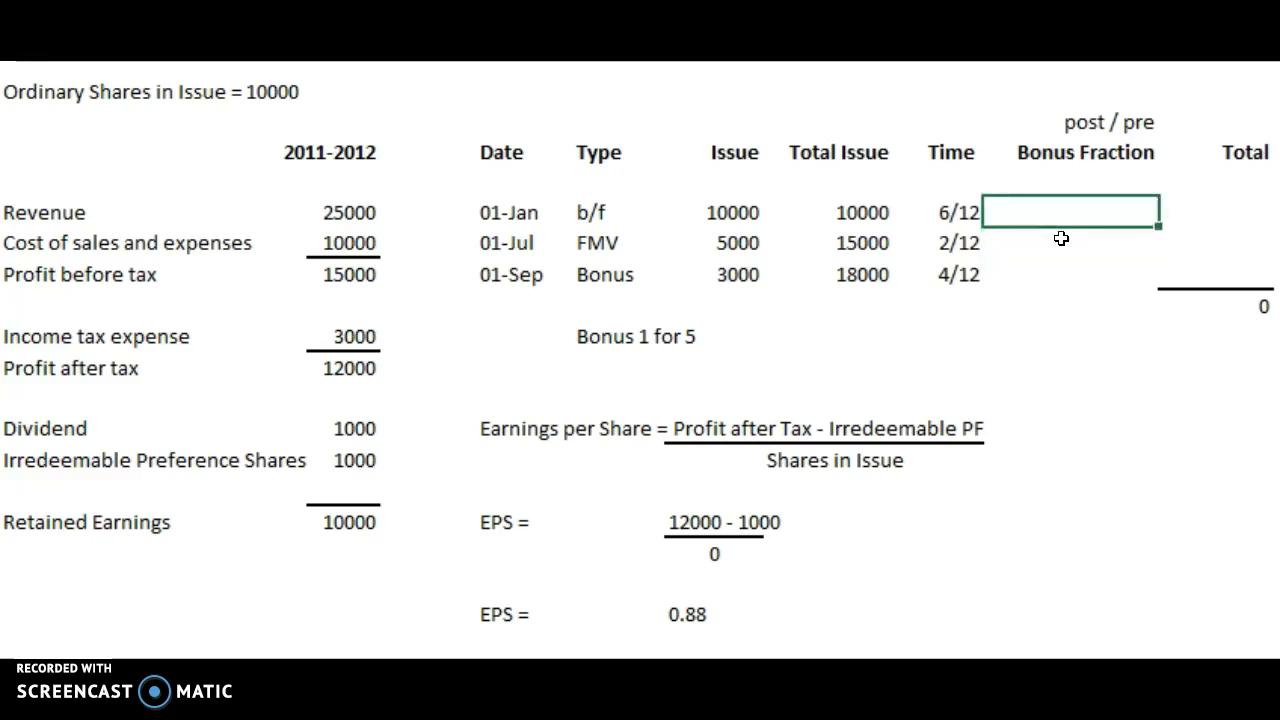
{"action": "key", "text": "Down"}
{"action": "key", "text": "Up"}
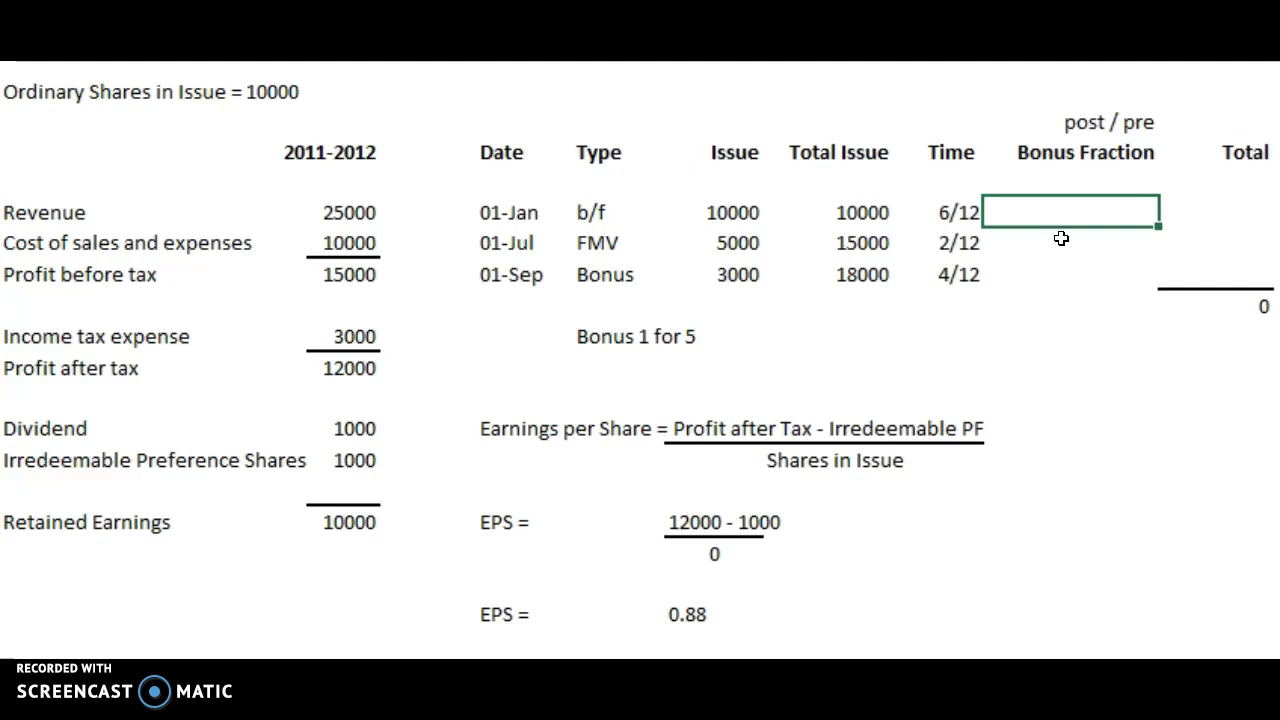
{"action": "type", "text": "18 / 15"}
{"action": "key", "text": "ctrl+Return"}
- Copy the 18 / 15 bonus fraction into the 01-Jul row
{"action": "left_click", "coordinate": [860, 212]}
{"action": "key", "text": "Right"}
{"action": "key", "text": "Right"}
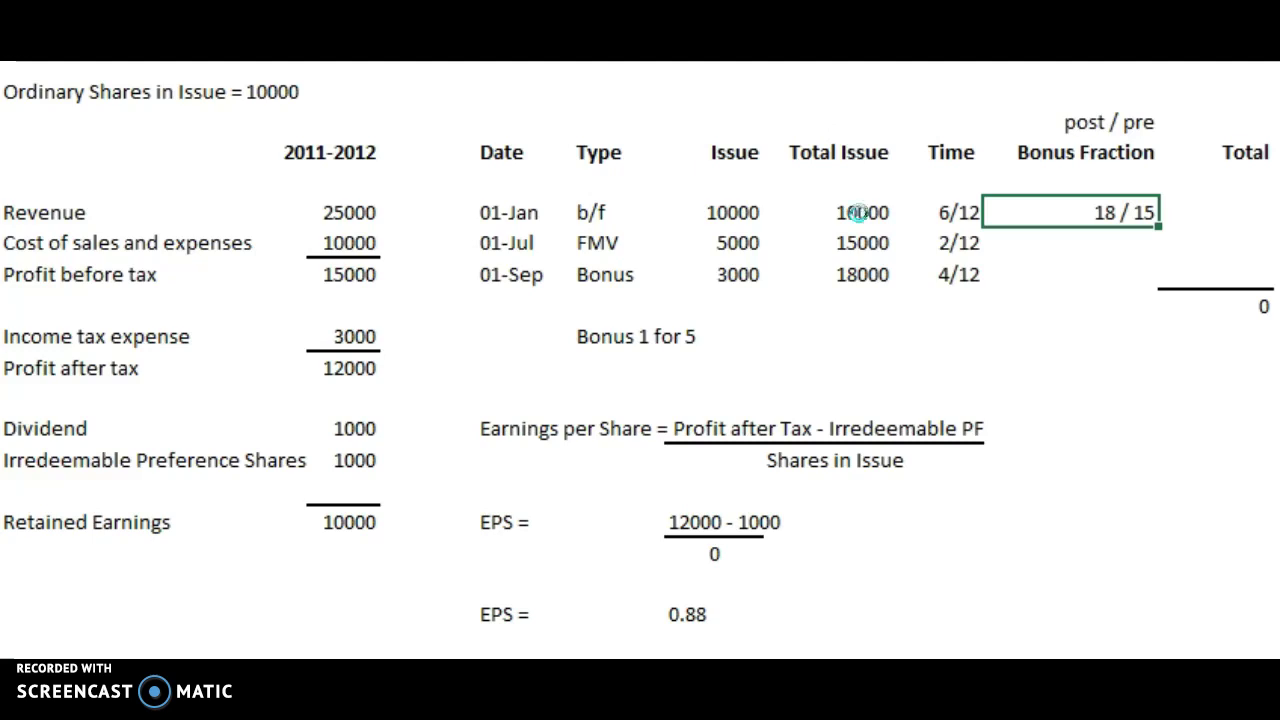
{"action": "key", "text": "ctrl+c"}
{"action": "key", "text": "Down"}
{"action": "key", "text": "ctrl+v"}
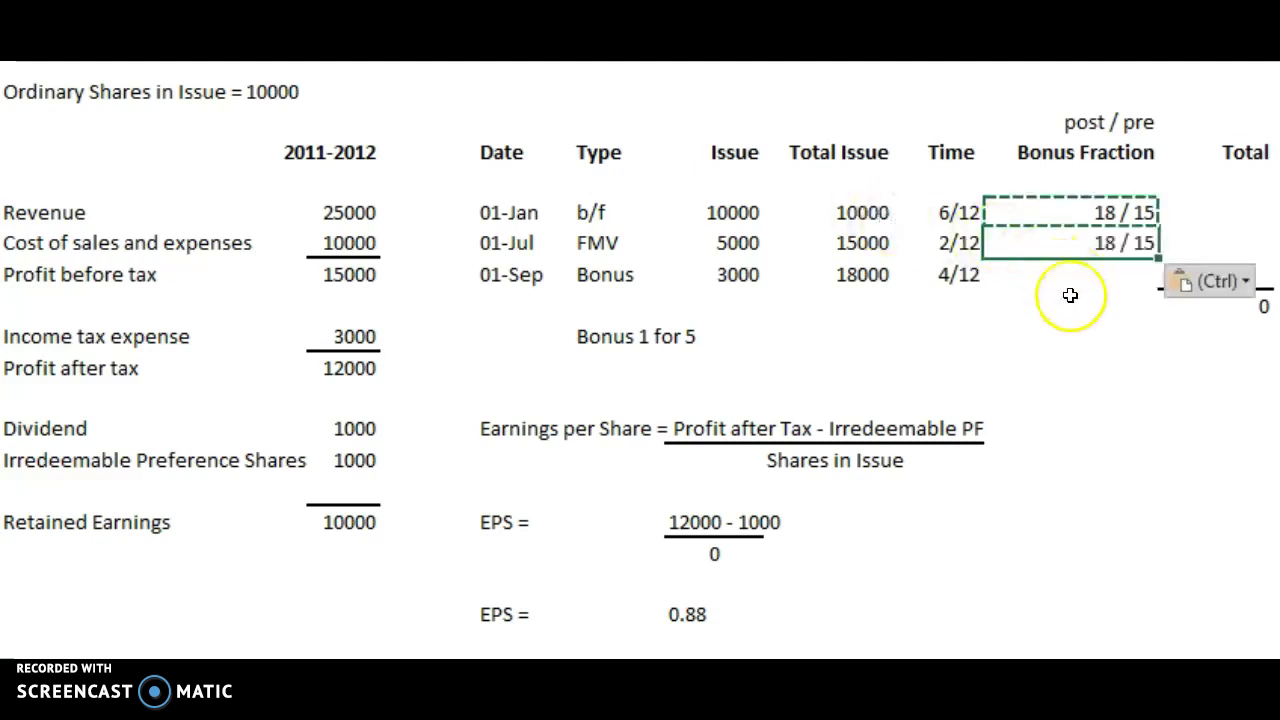
{"action": "key", "text": "Escape"}
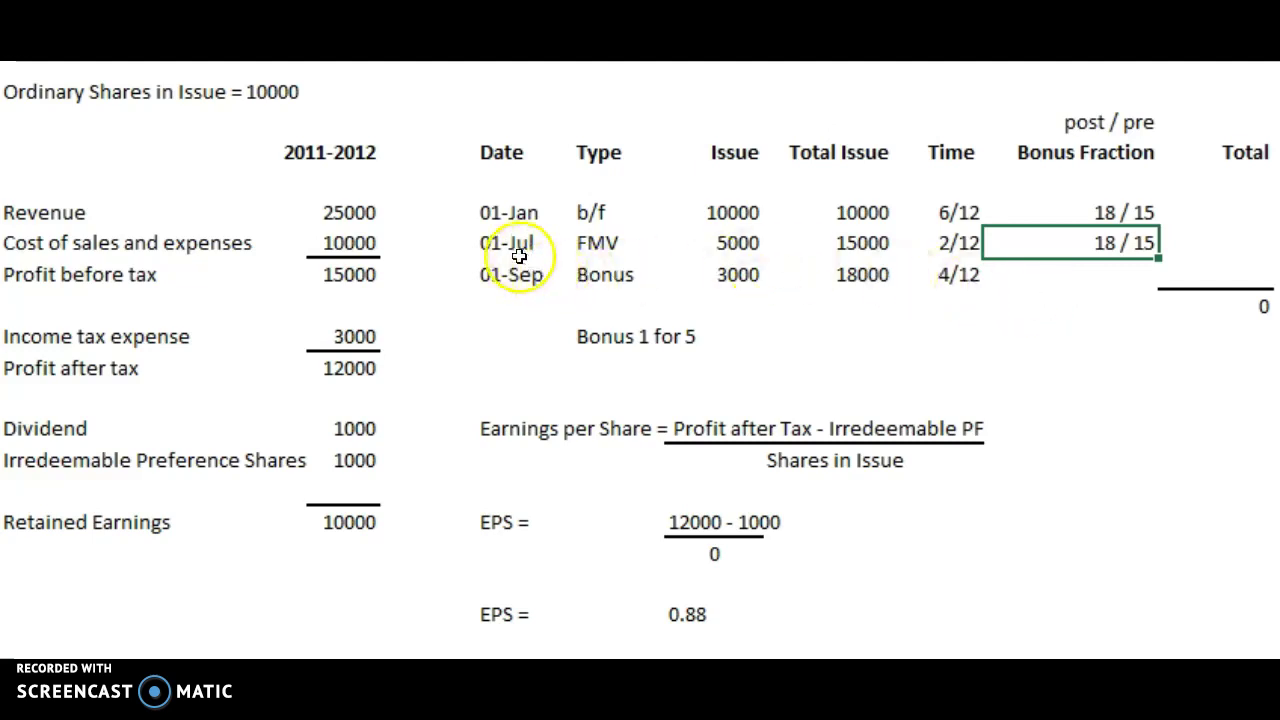
{"action": "left_click", "coordinate": [1066, 300]}
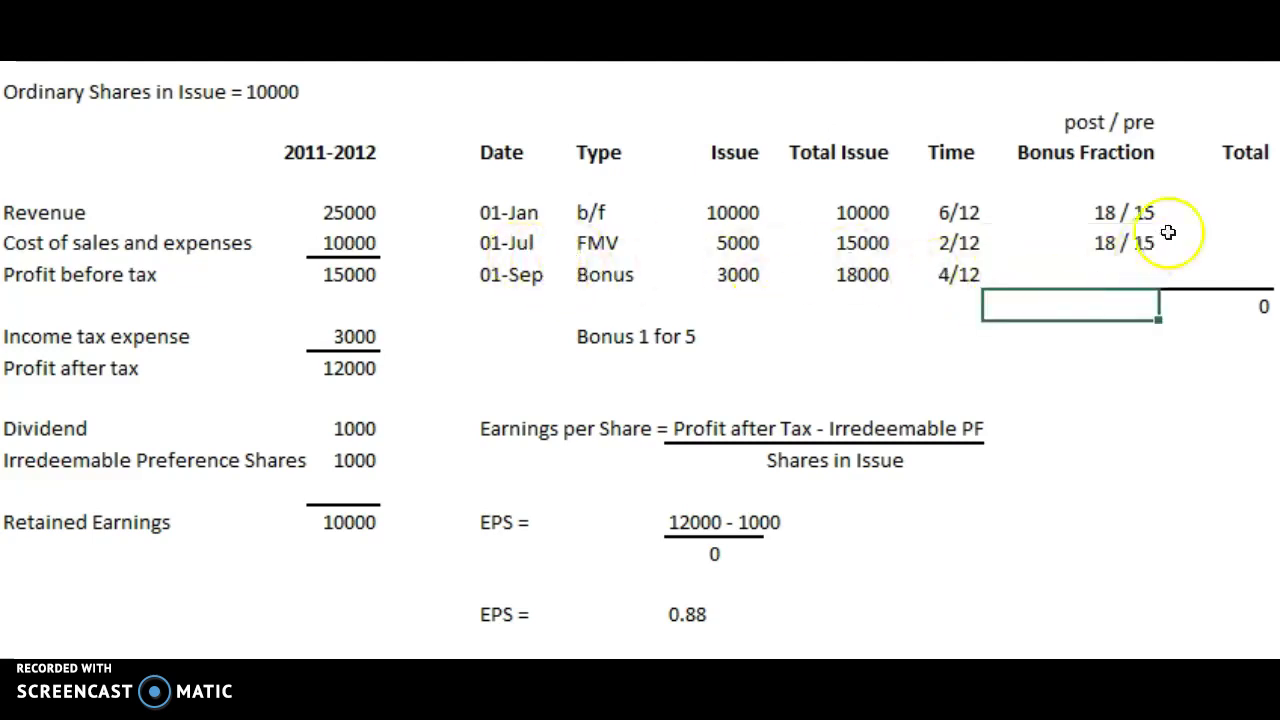
{"action": "left_click", "coordinate": [1227, 212]}
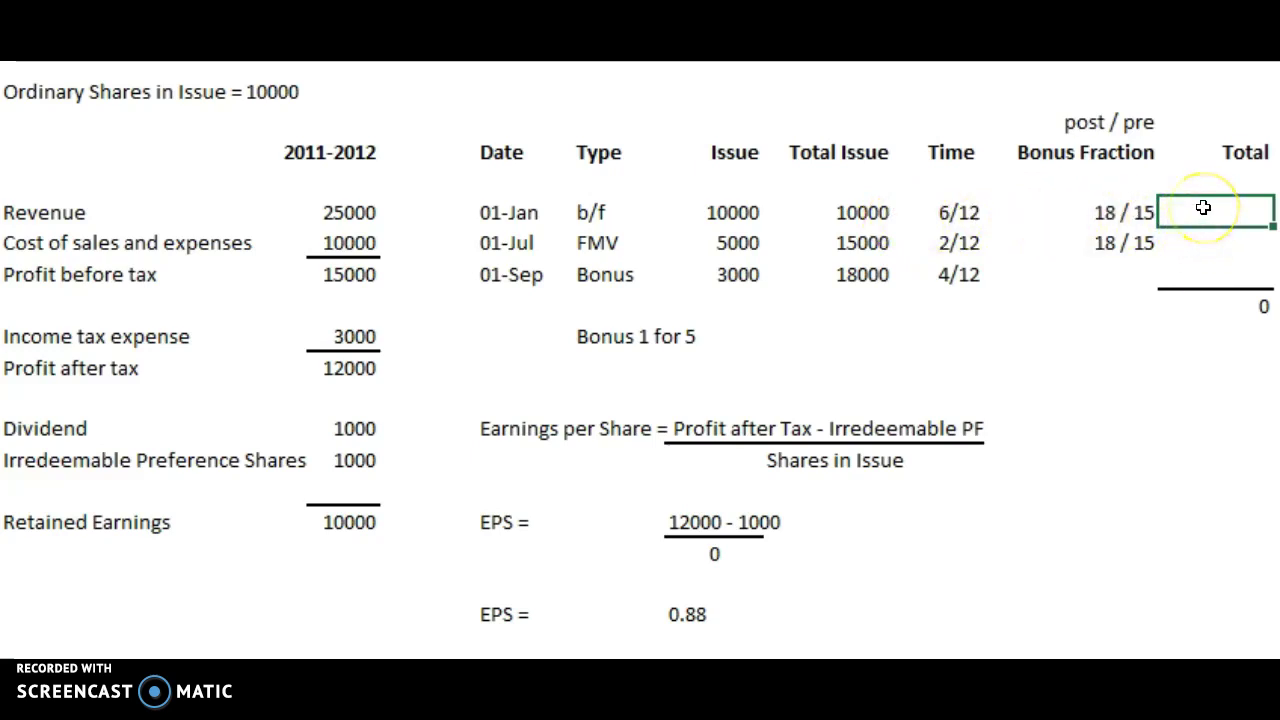
- Enter weighted shares =H9*6/12*18/15 for 01-Jan and =H10*2/12*18/15 for 01-Jul
{"action": "type", "text": "+"}
{"action": "left_click", "coordinate": [843, 217]}
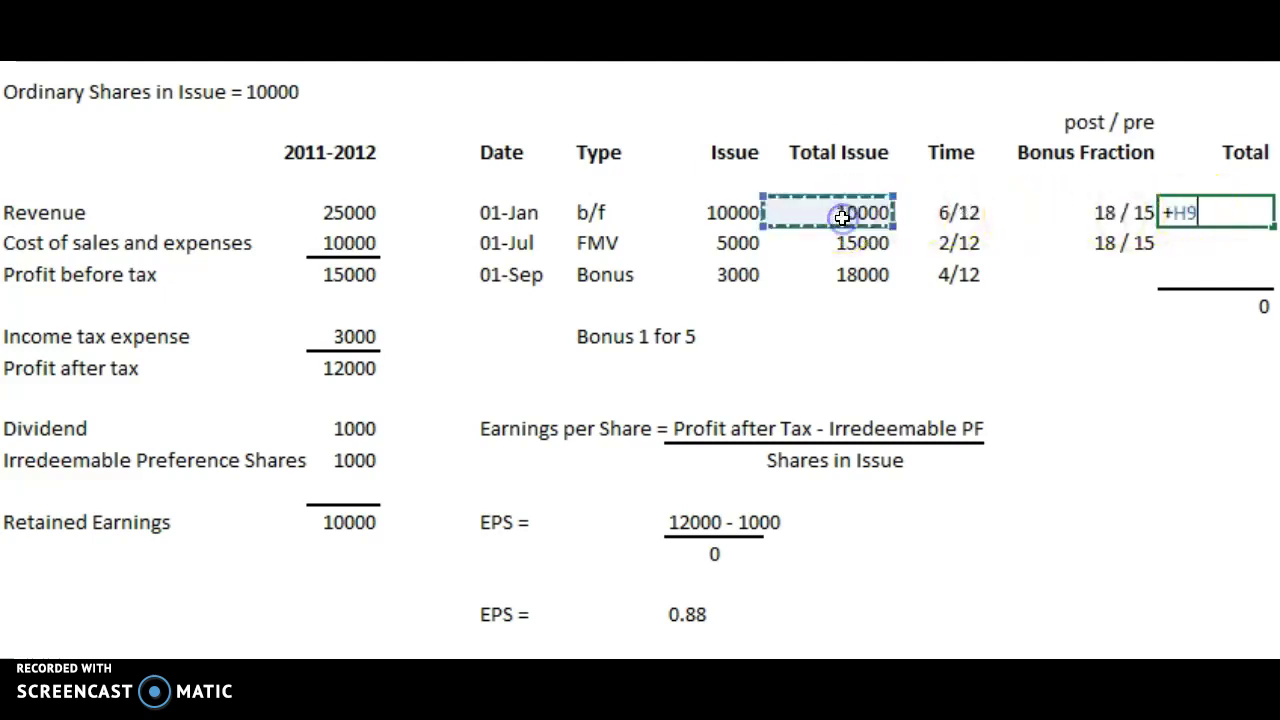
{"action": "type", "text": "* "}
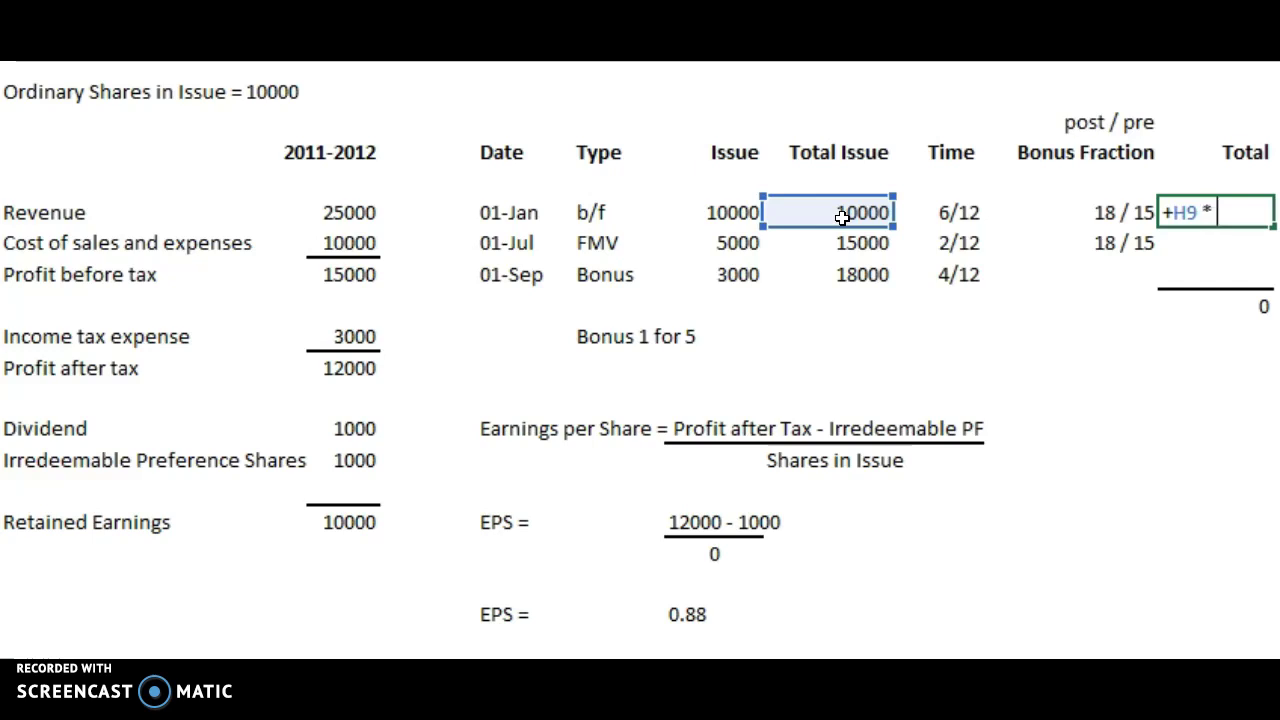
{"action": "type", "text": "6/12"}
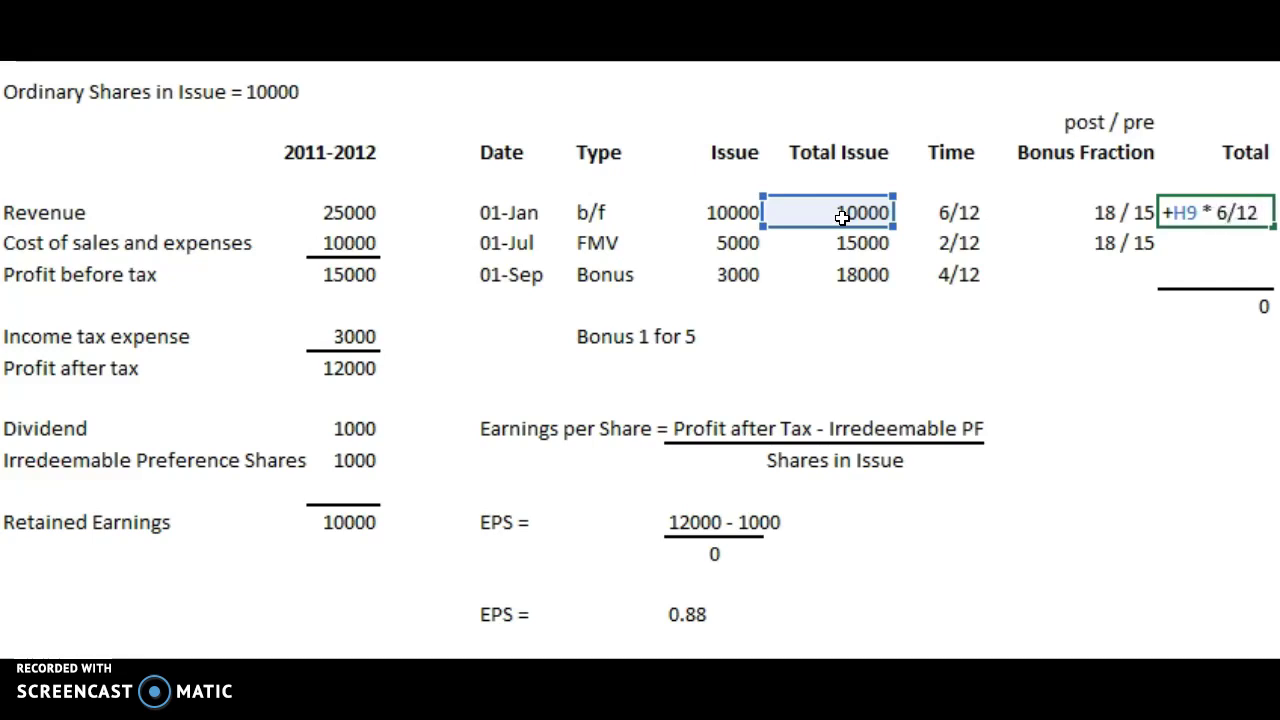
{"action": "type", "text": " *"}
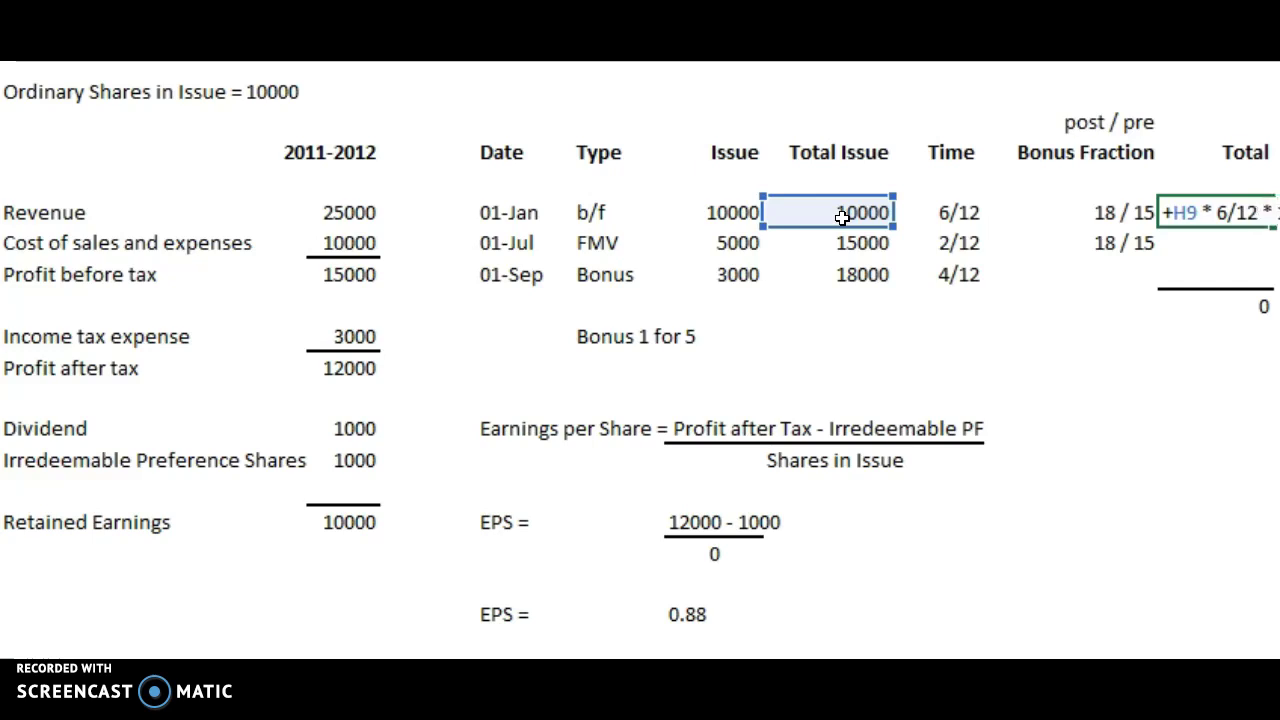
{"action": "key", "text": "Return"}
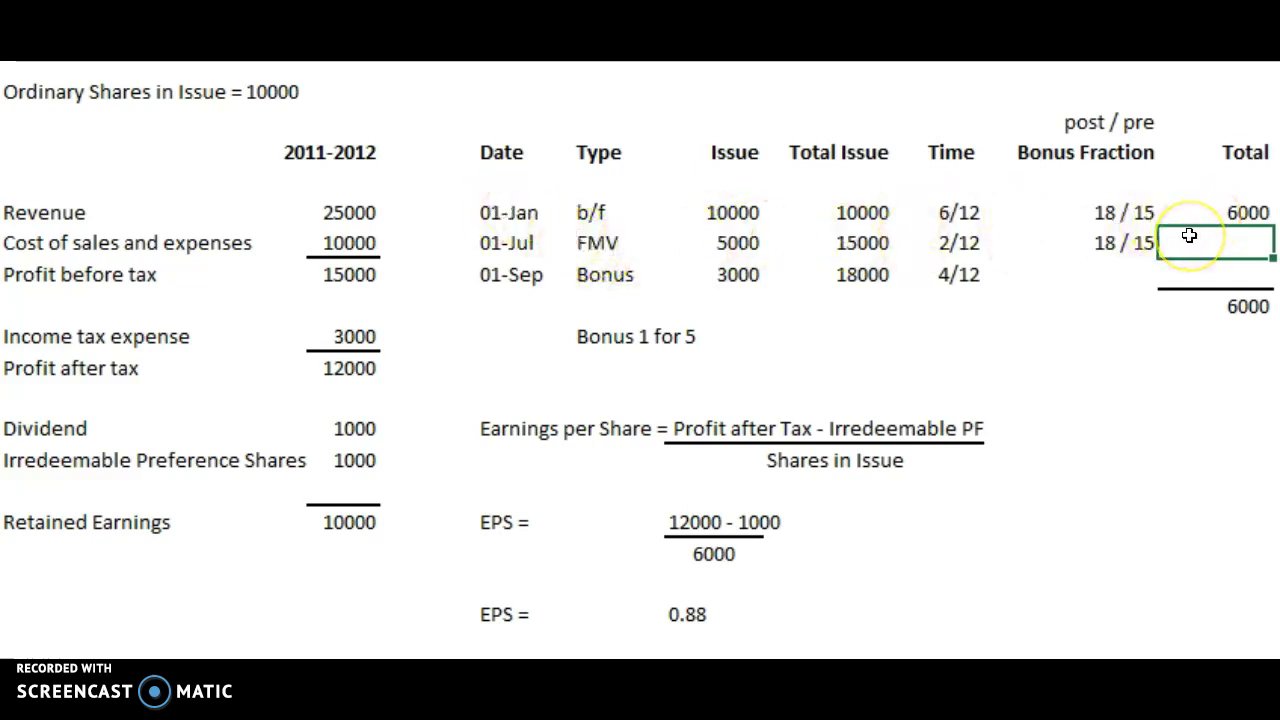
{"action": "type", "text": "+"}
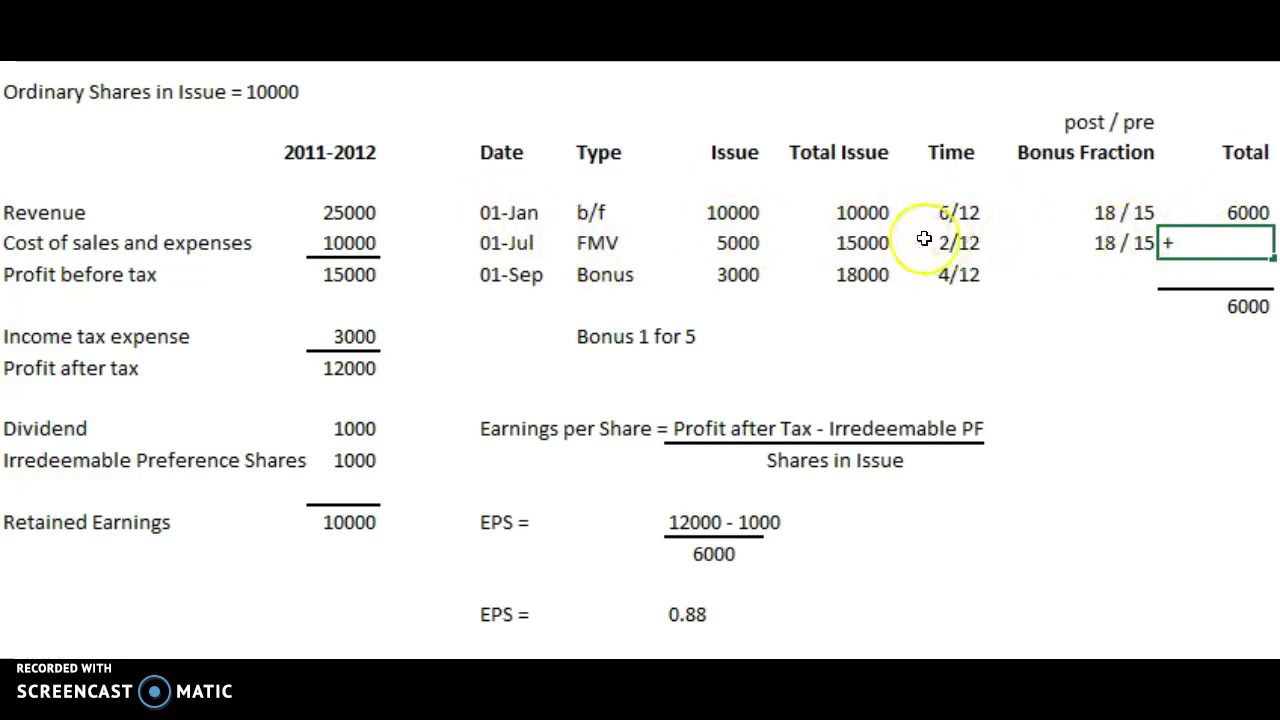
{"action": "left_click", "coordinate": [862, 243]}
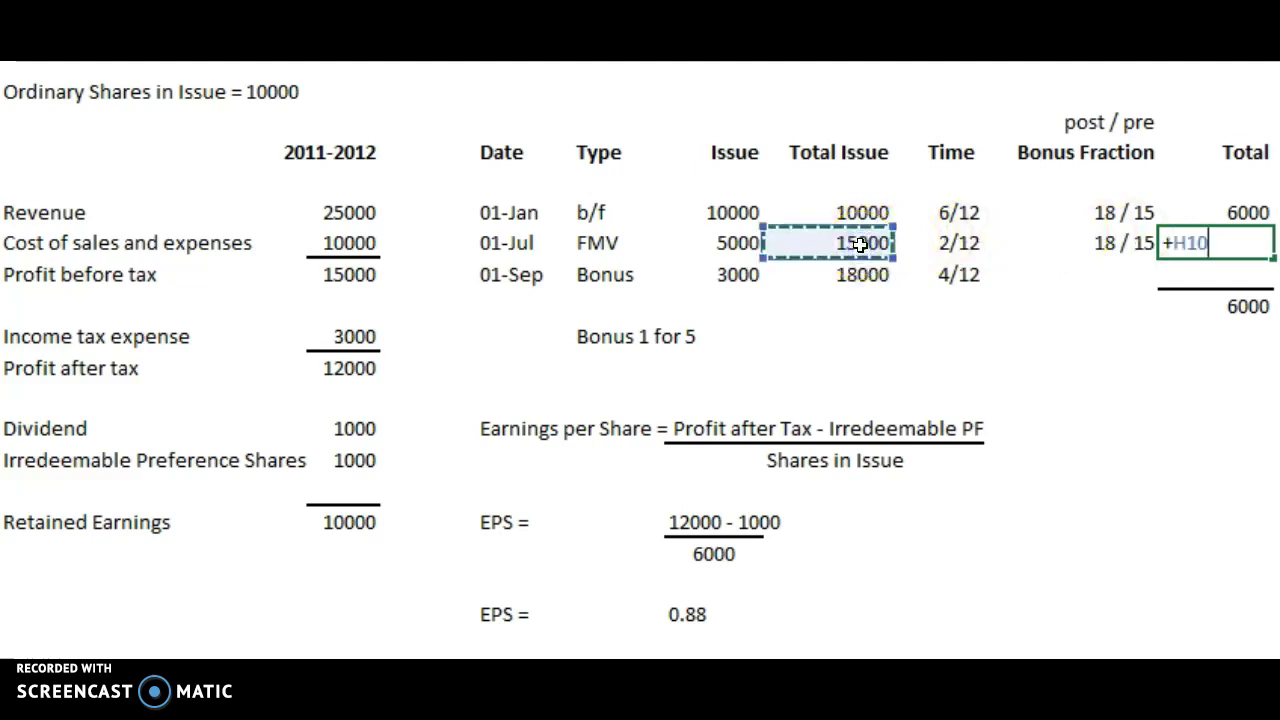
{"action": "type", "text": "/"}
{"action": "key", "text": "BackSpace"}
{"action": "type", "text": "* 2/12"}
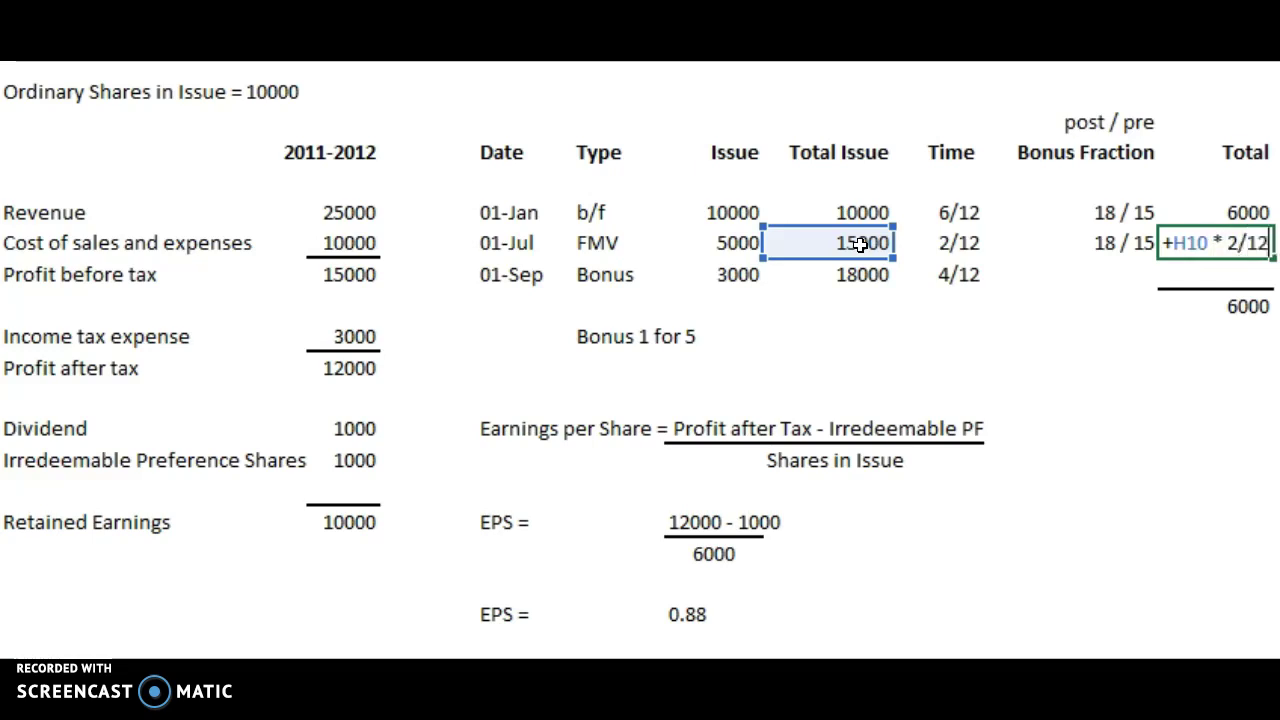
{"action": "type", "text": " *"}
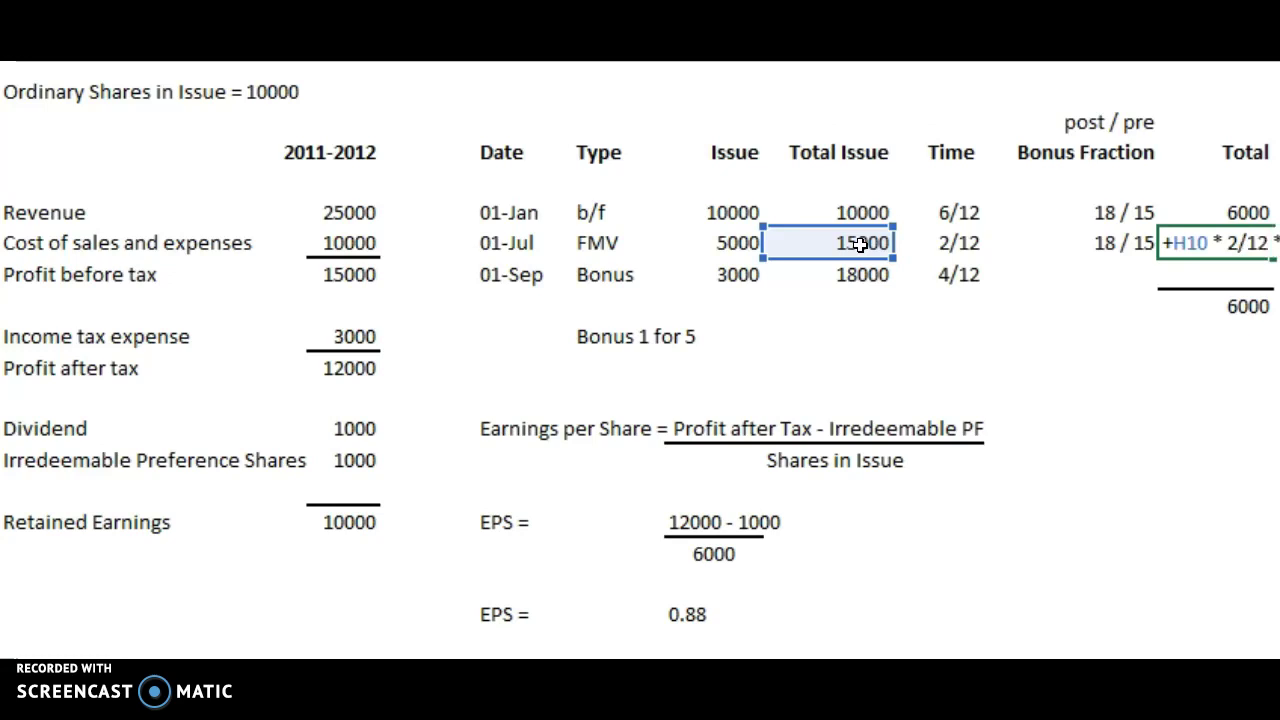
{"action": "key", "text": "Return"}
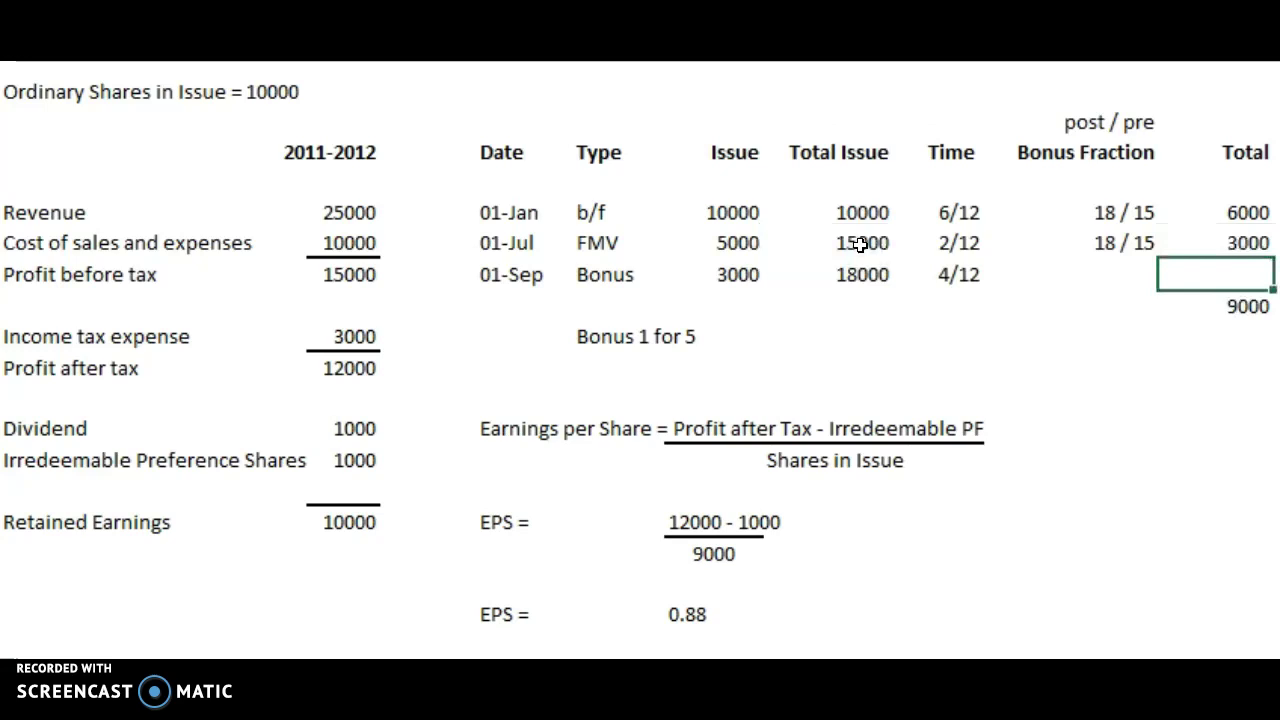
- Enter 01-Sep weighted shares =H11*4/12 and extend the SUM to K9:K11, totalling 15000
{"action": "type", "text": "+"}
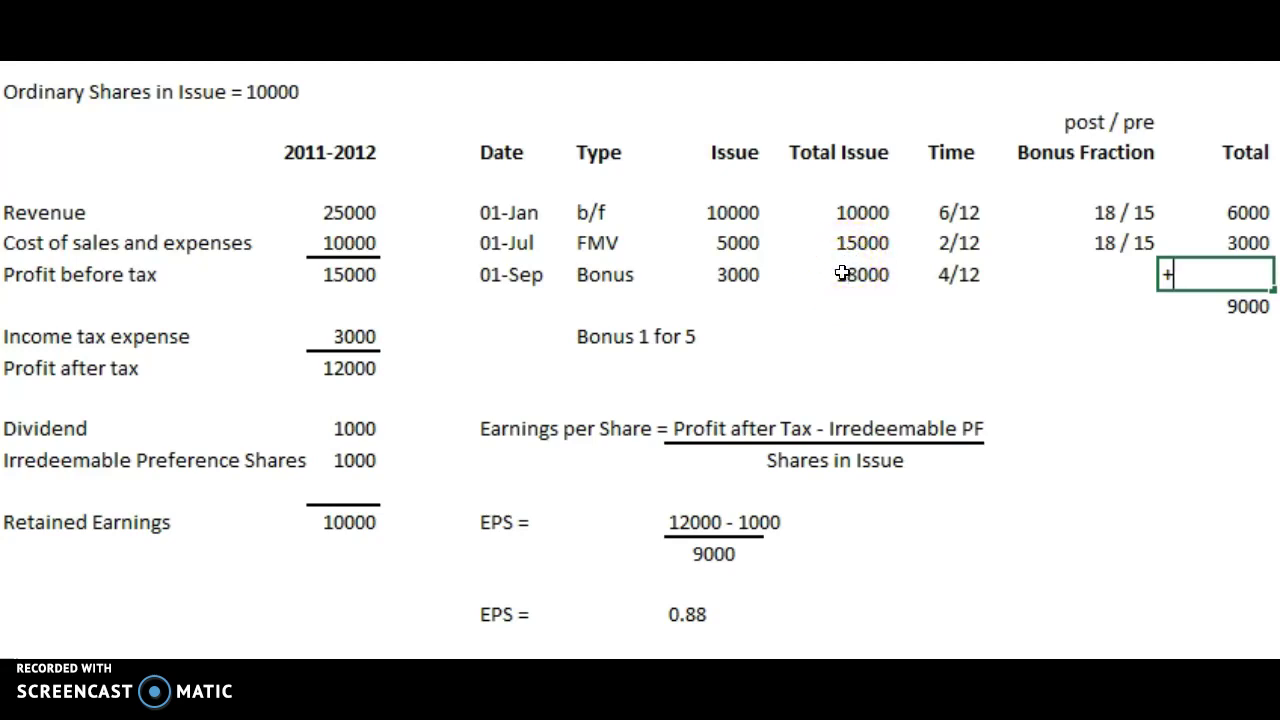
{"action": "left_click", "coordinate": [843, 273]}
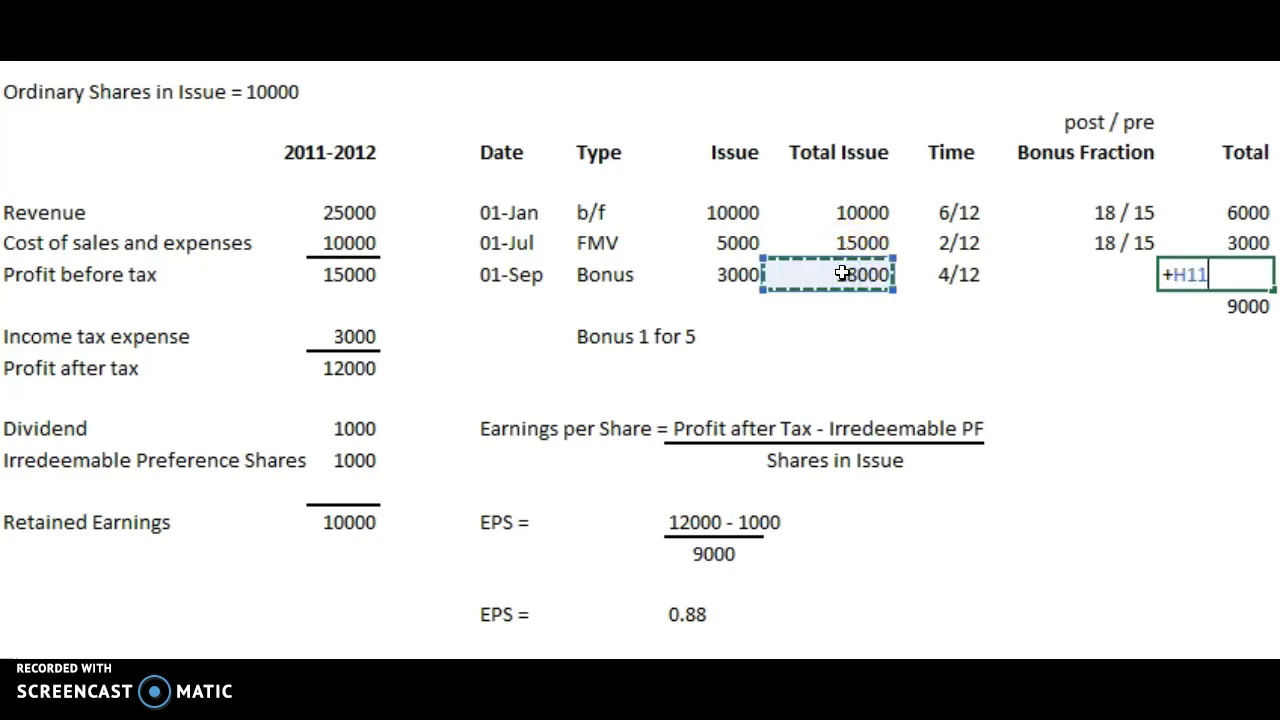
{"action": "type", "text": "*"}
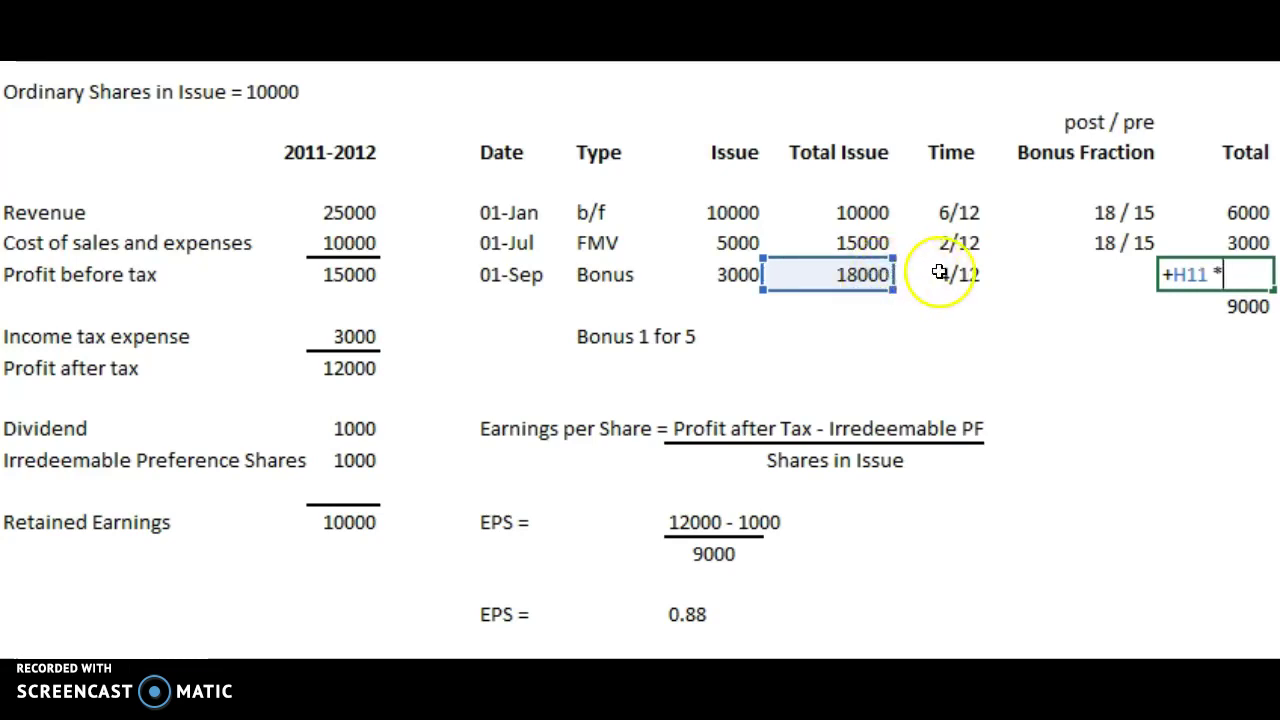
{"action": "type", "text": " 4/"}
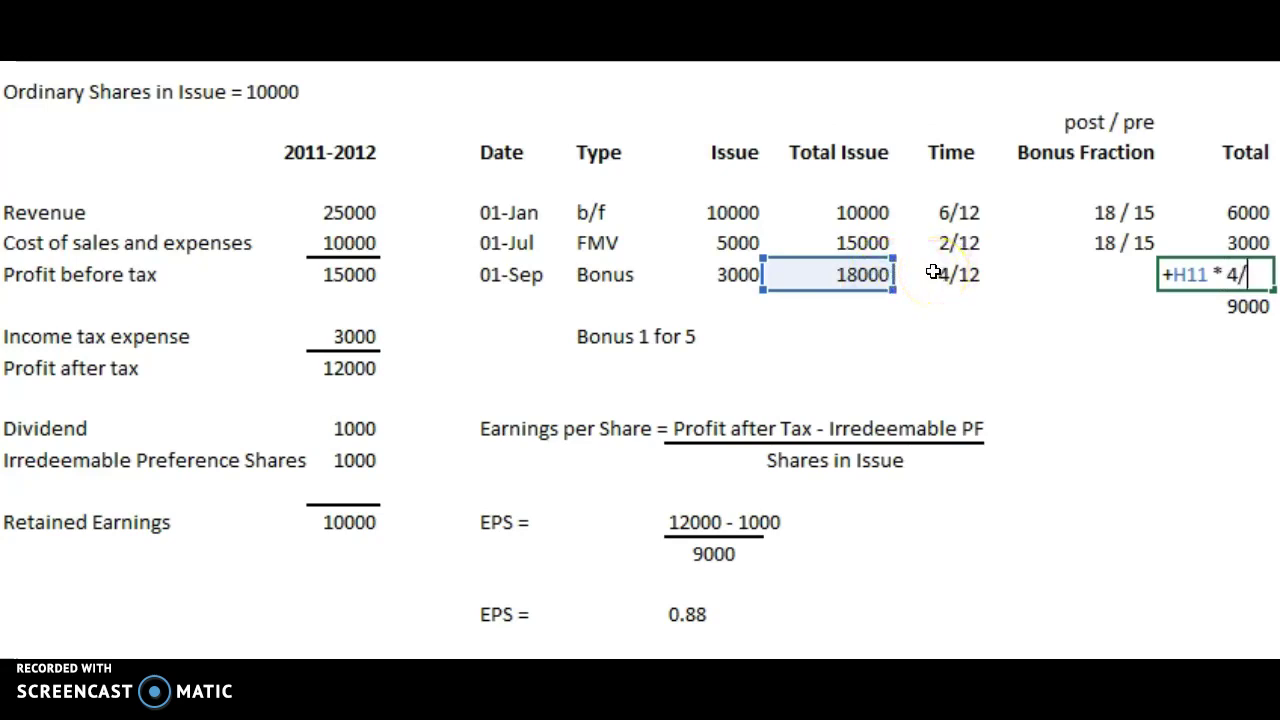
{"action": "type", "text": "12"}
{"action": "key", "text": "Return"}
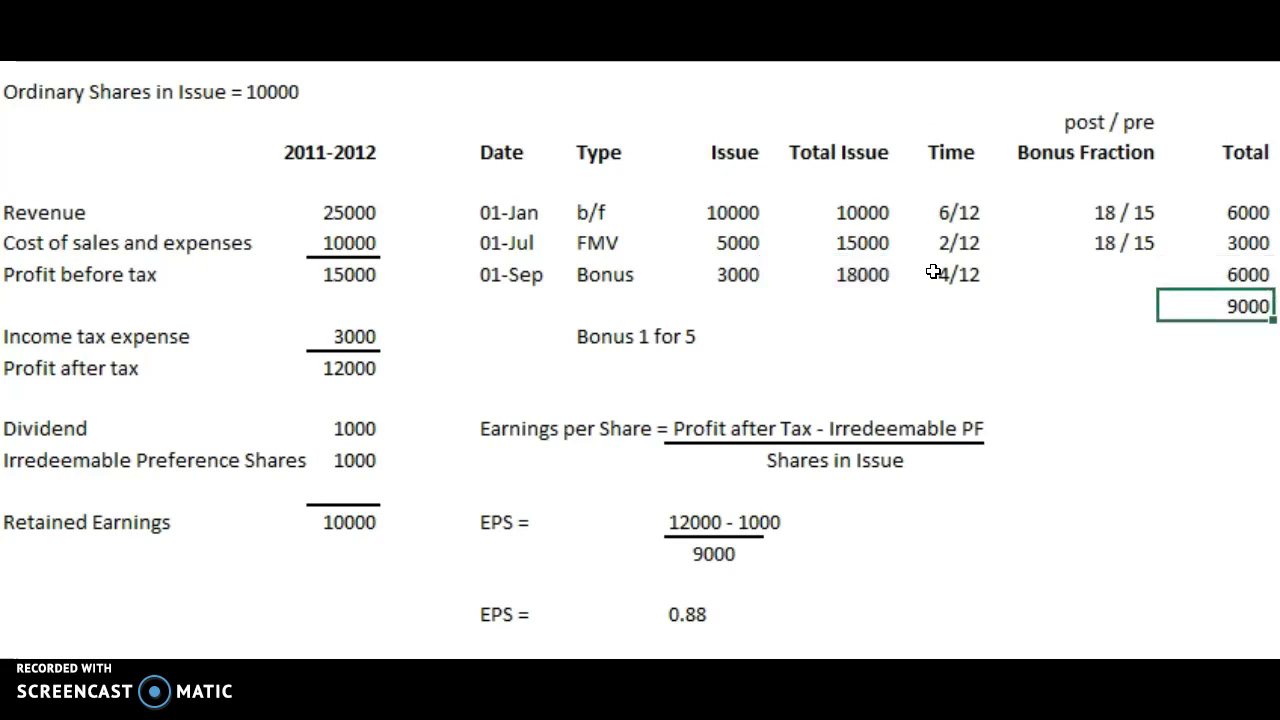
{"action": "double_click", "coordinate": [1237, 308]}
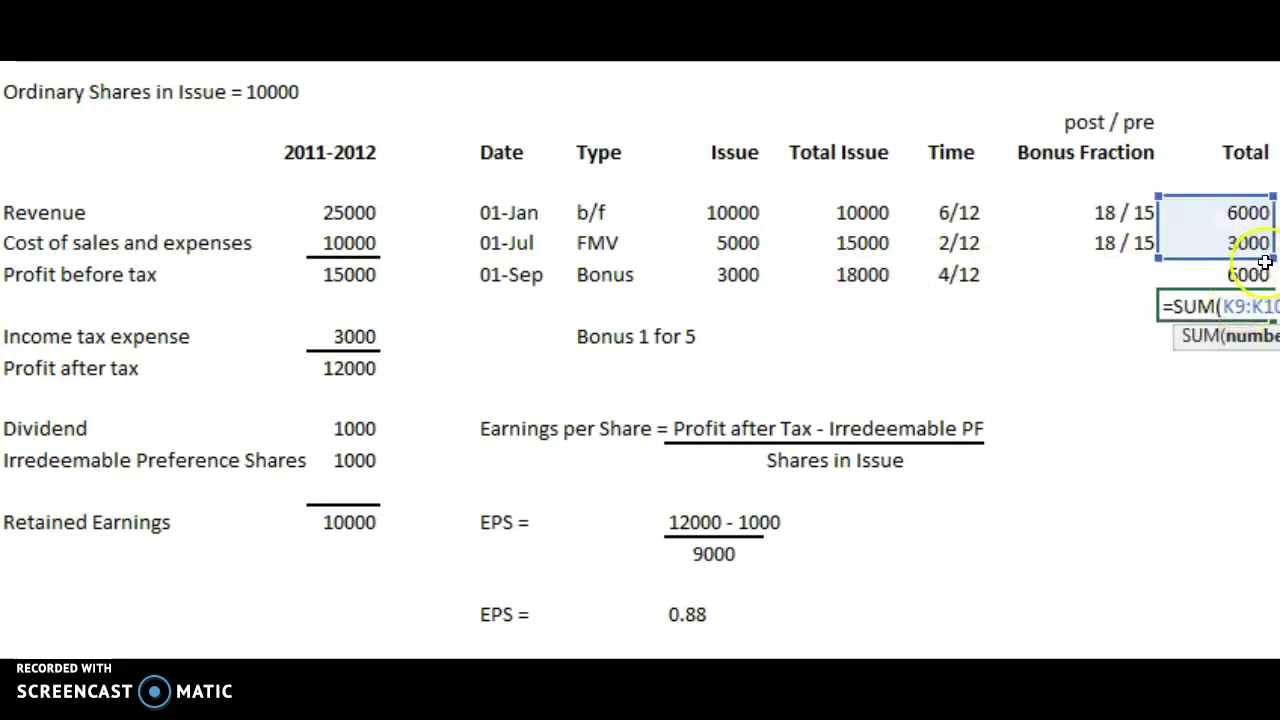
{"action": "left_click_drag", "start_coordinate": [1270, 273], "coordinate": [1266, 290]}
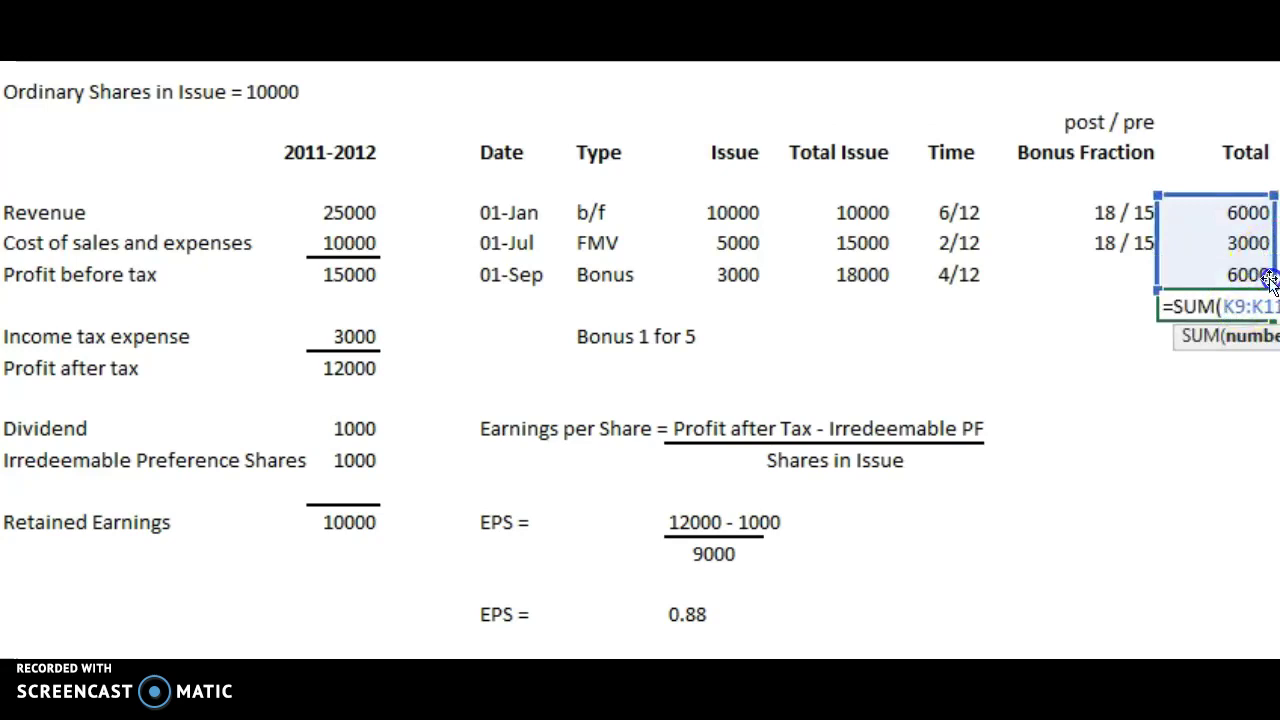
{"action": "key", "text": "Return"}
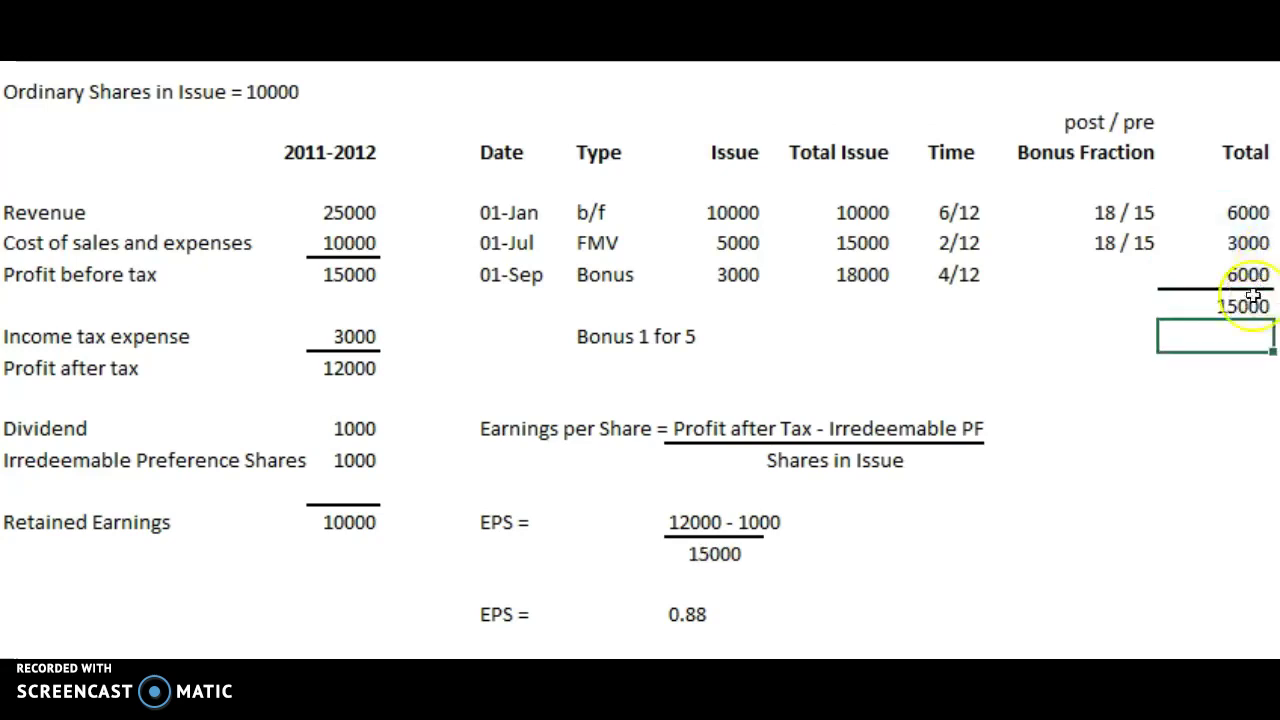
{"action": "left_click", "coordinate": [1175, 303]}
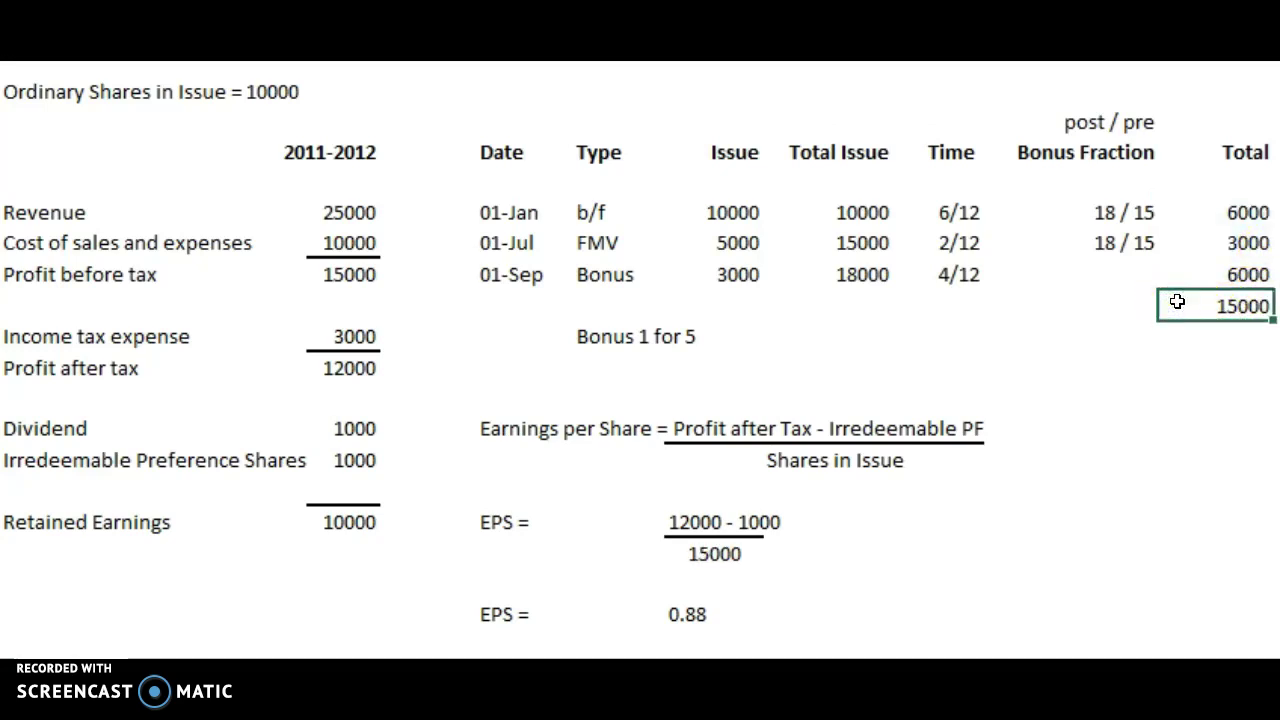
{"action": "left_click", "coordinate": [1178, 330]}
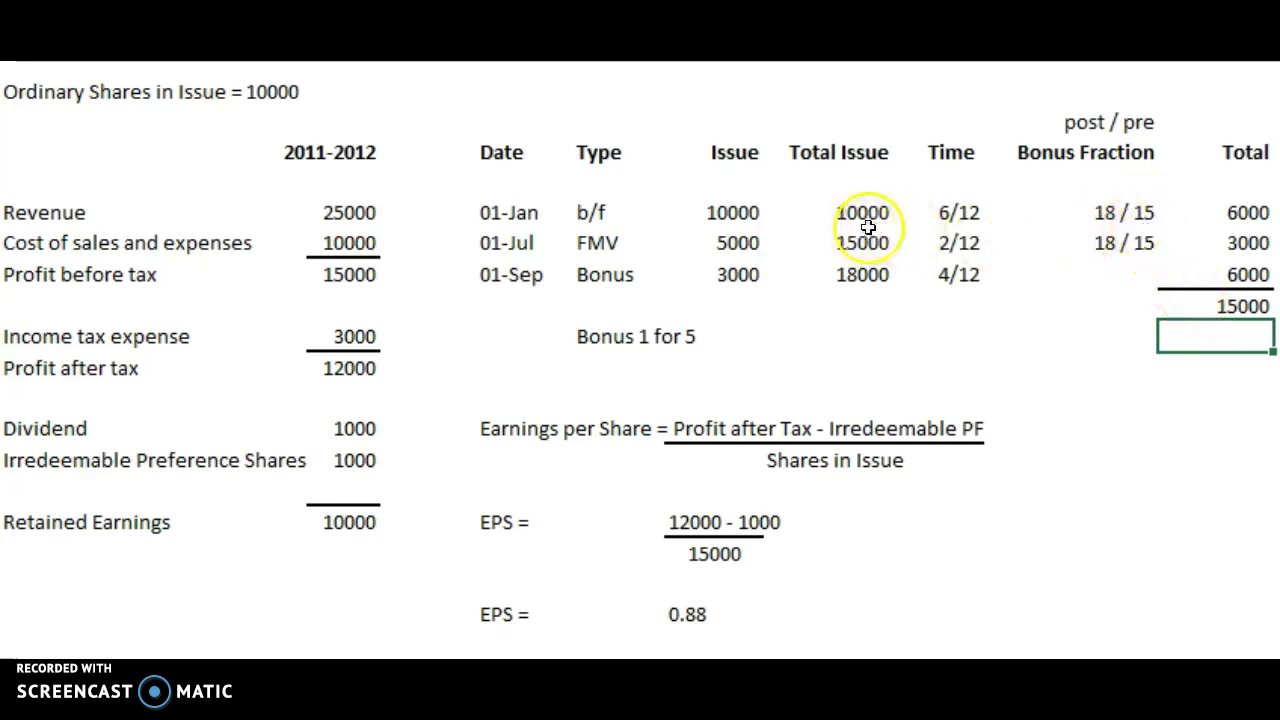
{"action": "left_click", "coordinate": [1195, 302]}
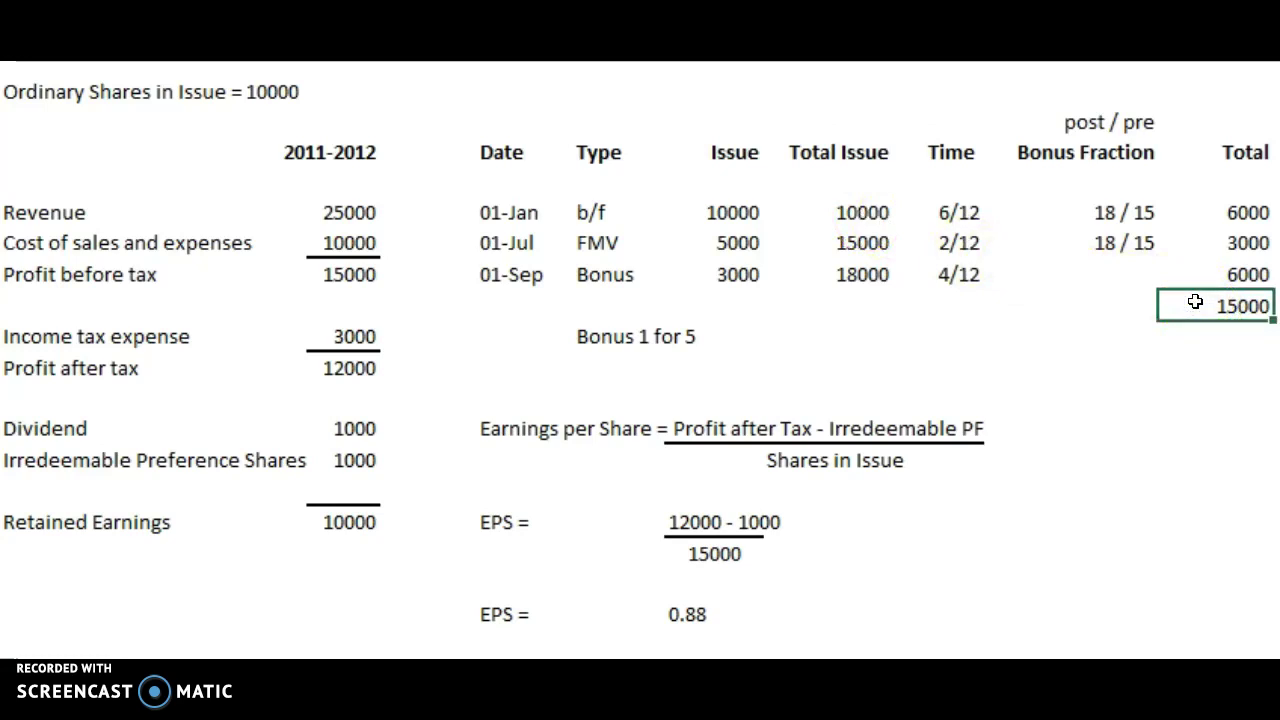
{"action": "left_click", "coordinate": [697, 554]}
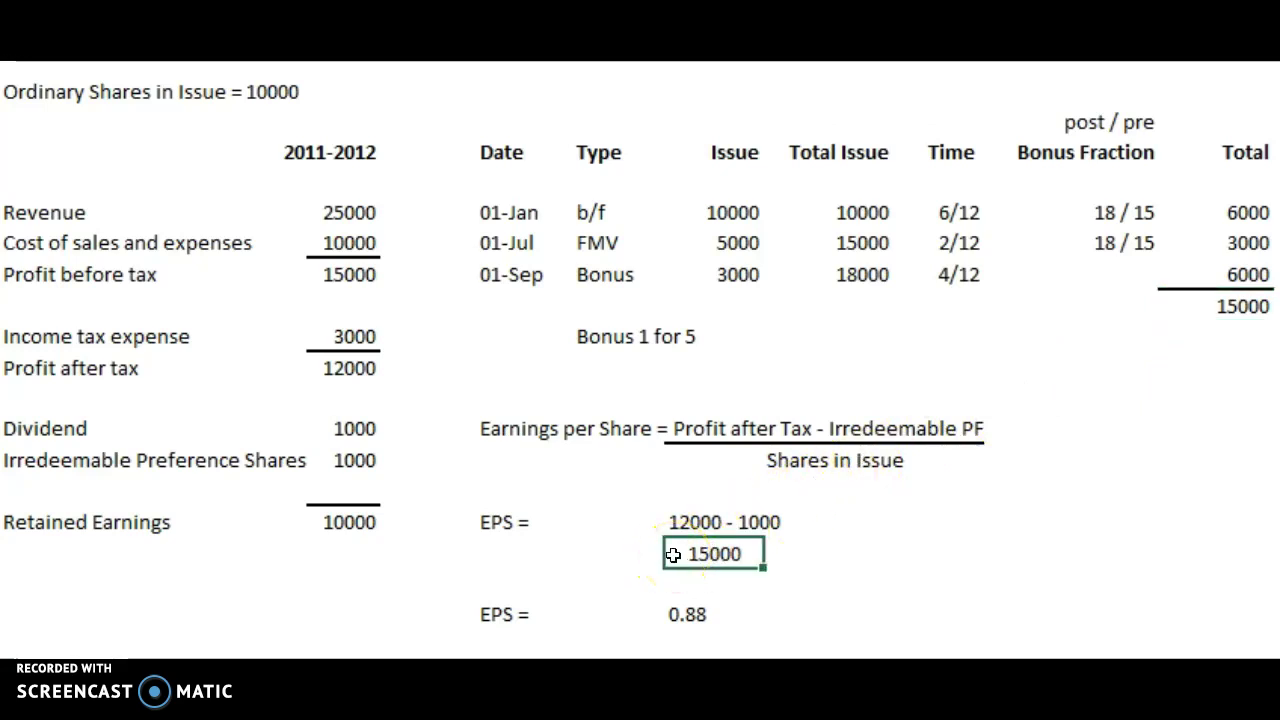
{"action": "left_click", "coordinate": [671, 550]}
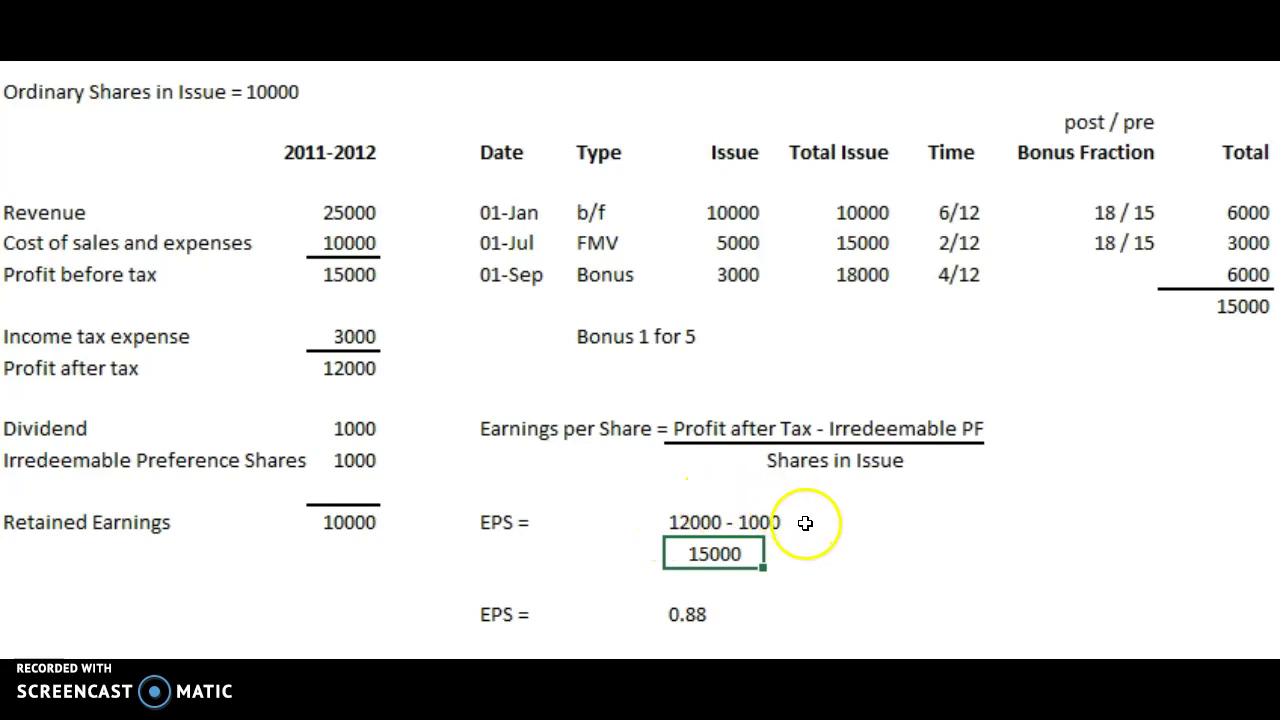
{"action": "left_click", "coordinate": [317, 374]}
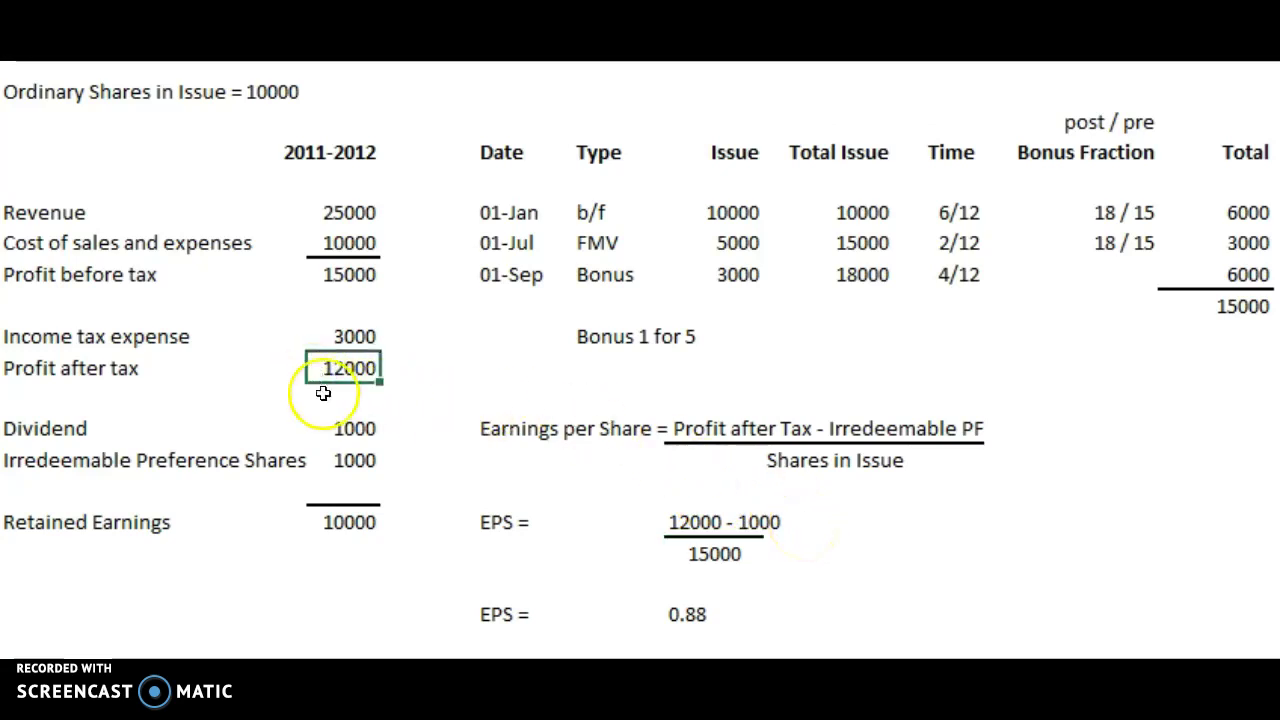
{"action": "left_click", "coordinate": [332, 459]}
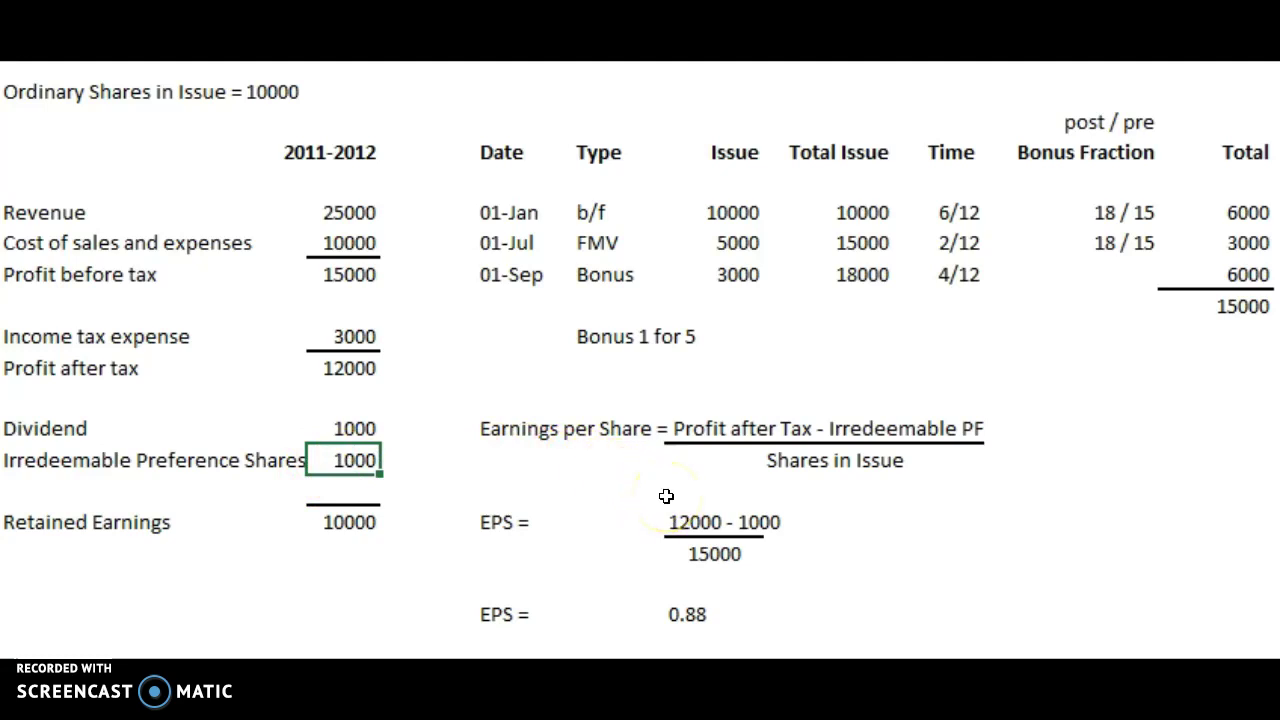
- Change the EPS formula's denominator from 12500 to 15000, giving 0.733333
{"action": "left_click", "coordinate": [672, 614]}
{"action": "double_click", "coordinate": [673, 614]}
{"action": "left_click", "coordinate": [846, 614]}
{"action": "key", "text": "Delete"}
{"action": "left_click", "coordinate": [856, 614]}
{"action": "type", "text": "000 - 1000) / 15000"}
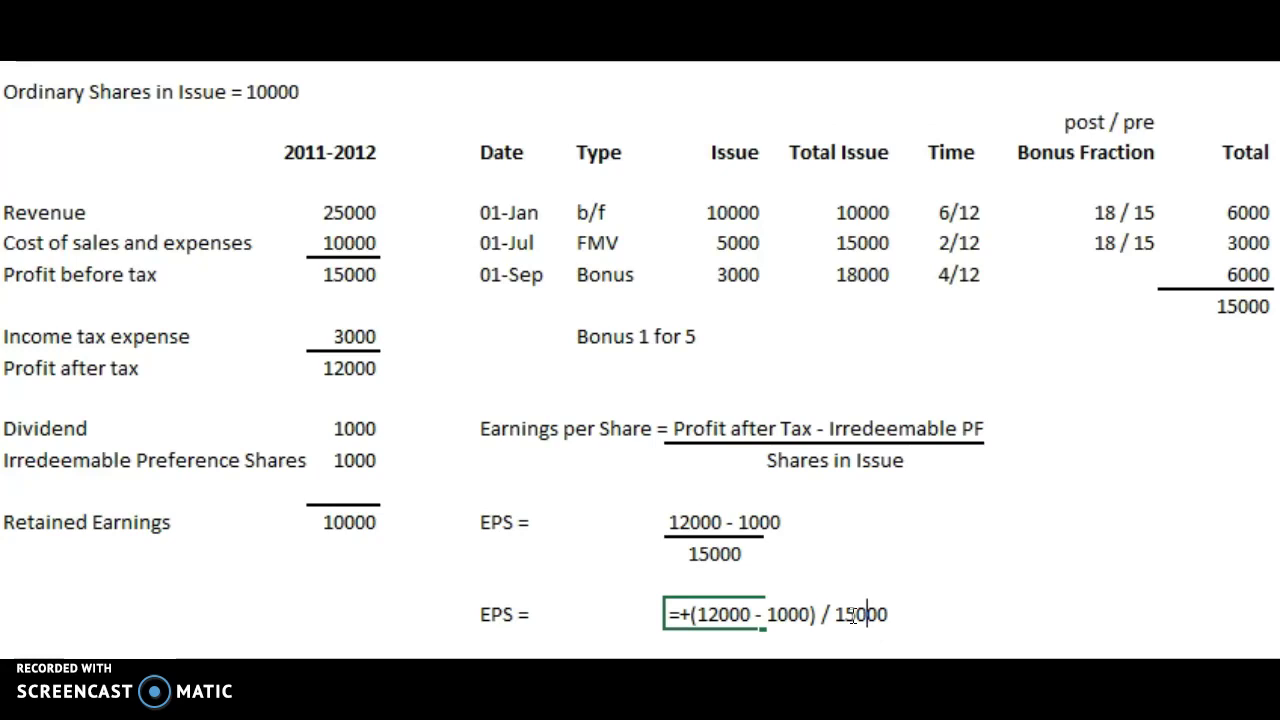
{"action": "key", "text": "Return"}
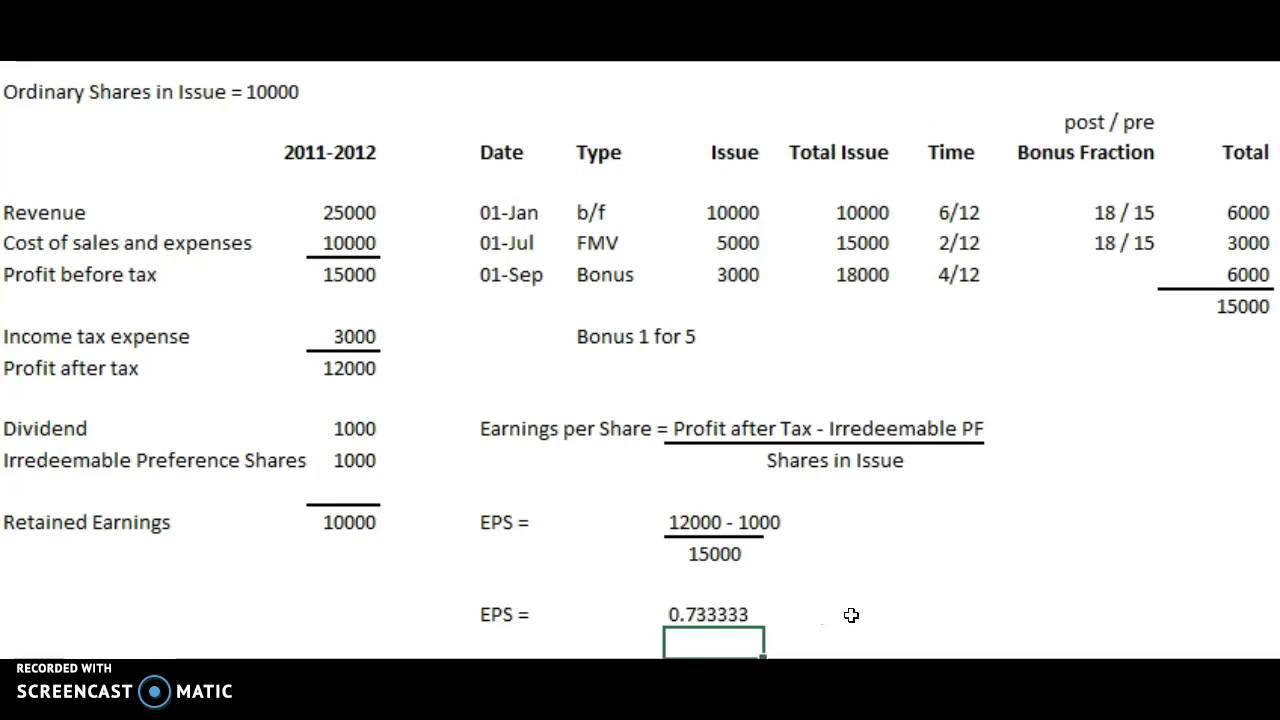